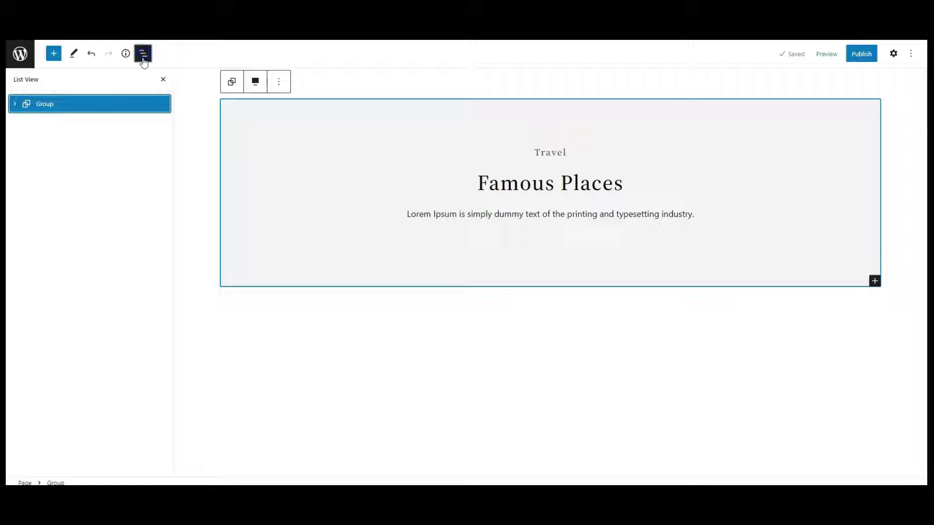
Insert a single full-width (100) Columns block after the intro paragraph
{"action": "left_click", "coordinate": [15, 104]}
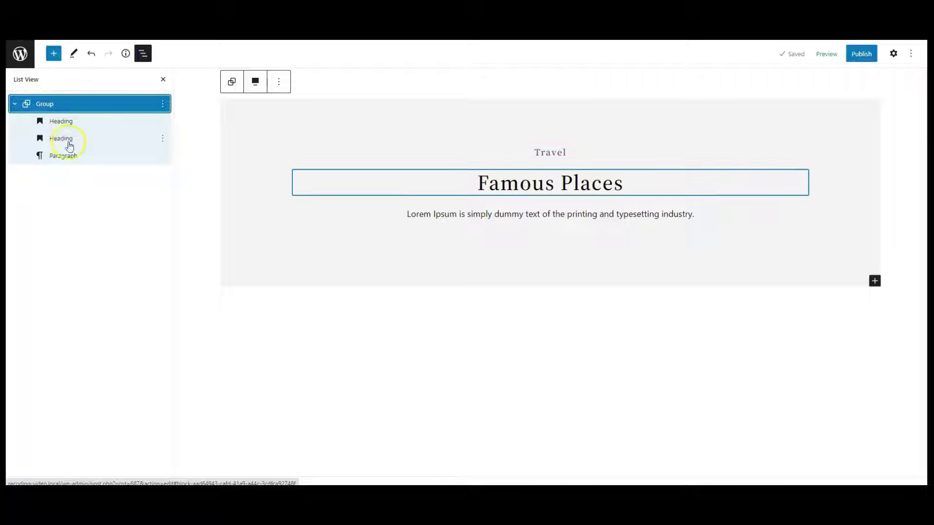
{"action": "left_click", "coordinate": [143, 55]}
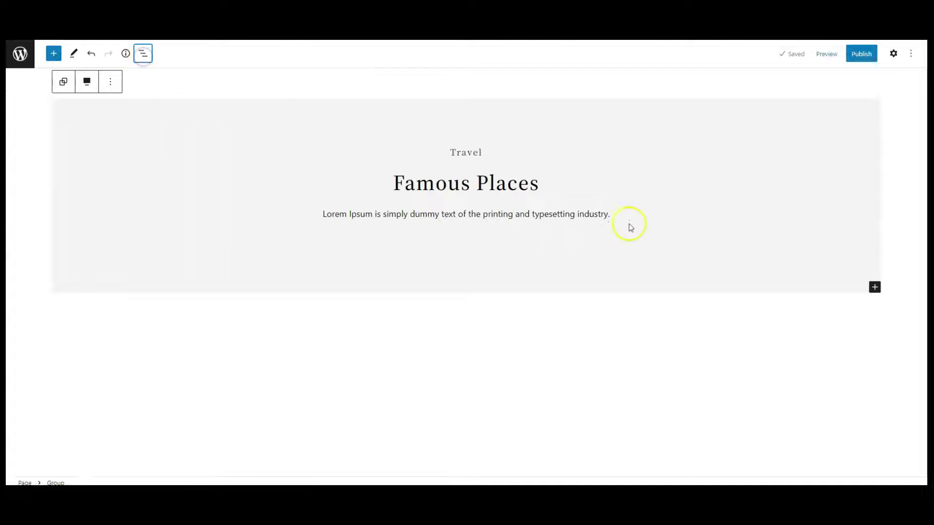
{"action": "left_click", "coordinate": [622, 213]}
{"action": "left_click", "coordinate": [54, 54]}
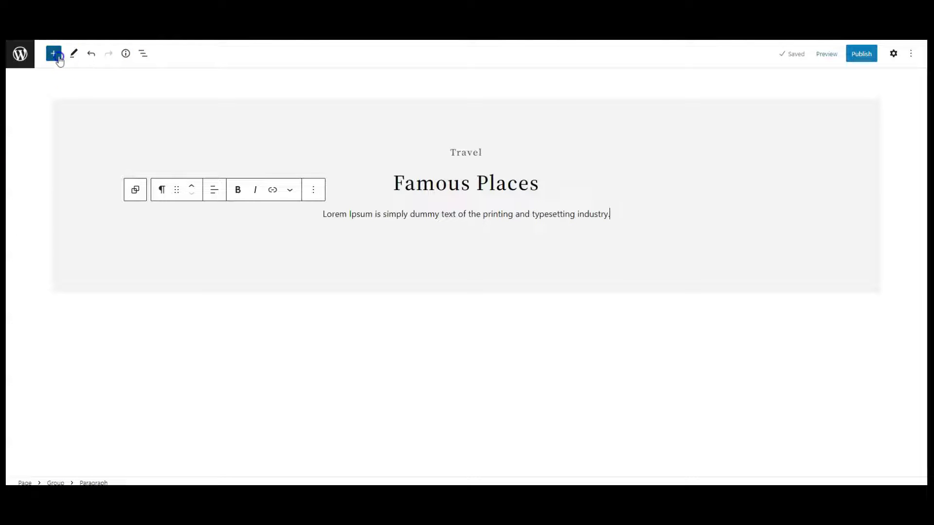
{"action": "type", "text": "colu"}
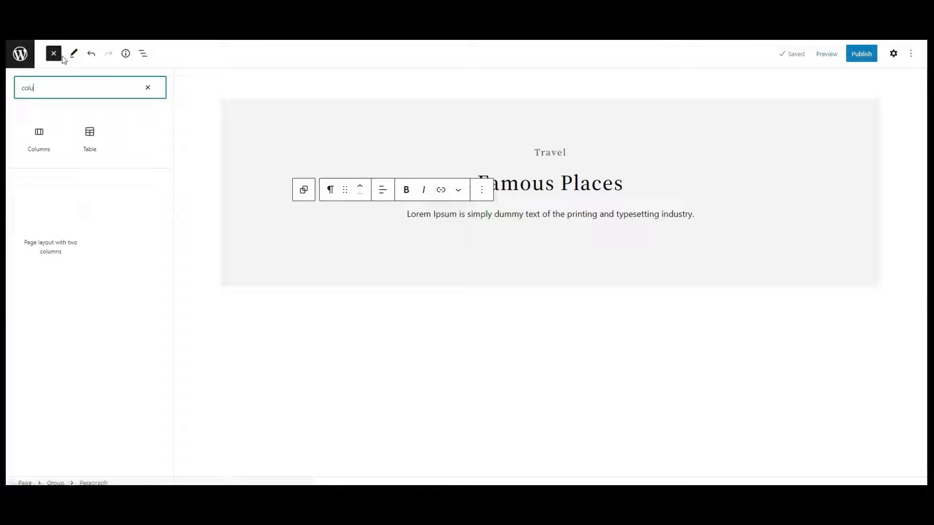
{"action": "type", "text": "mns"}
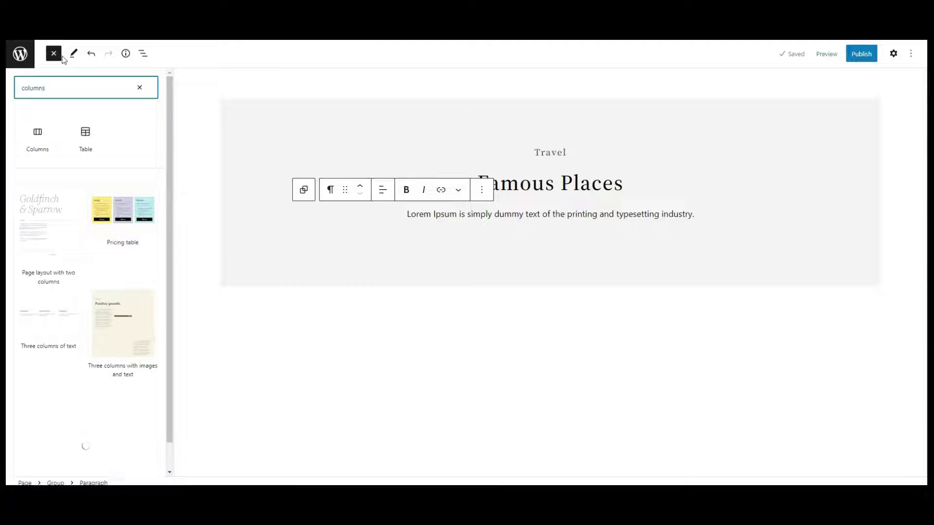
{"action": "left_click", "coordinate": [33, 142]}
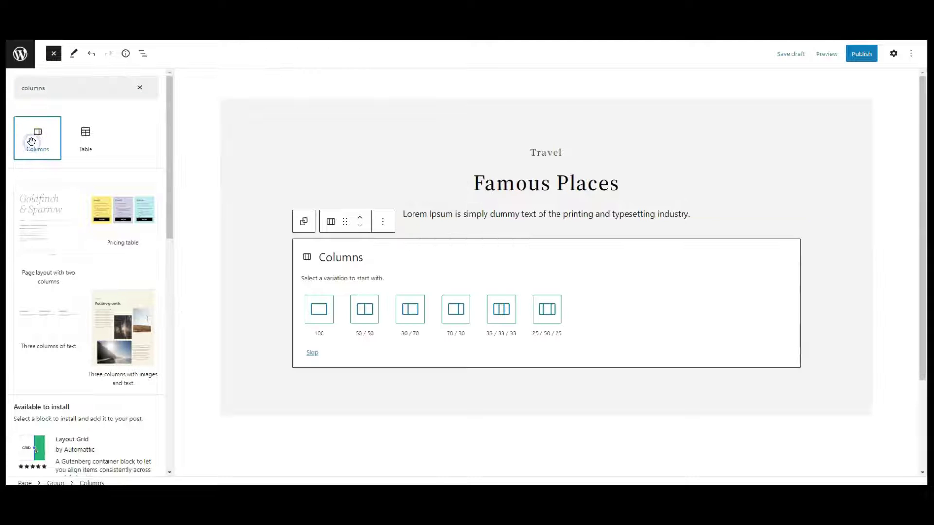
{"action": "left_click", "coordinate": [54, 53]}
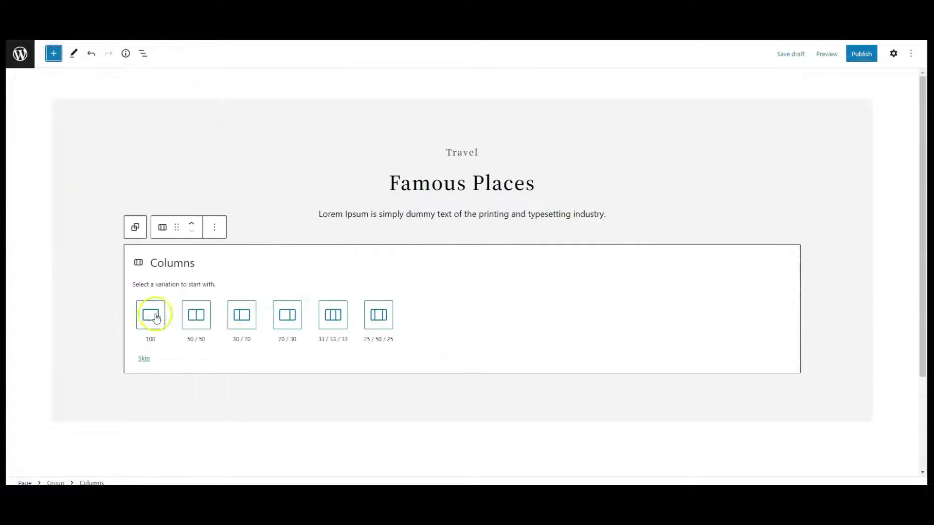
{"action": "left_click", "coordinate": [151, 316]}
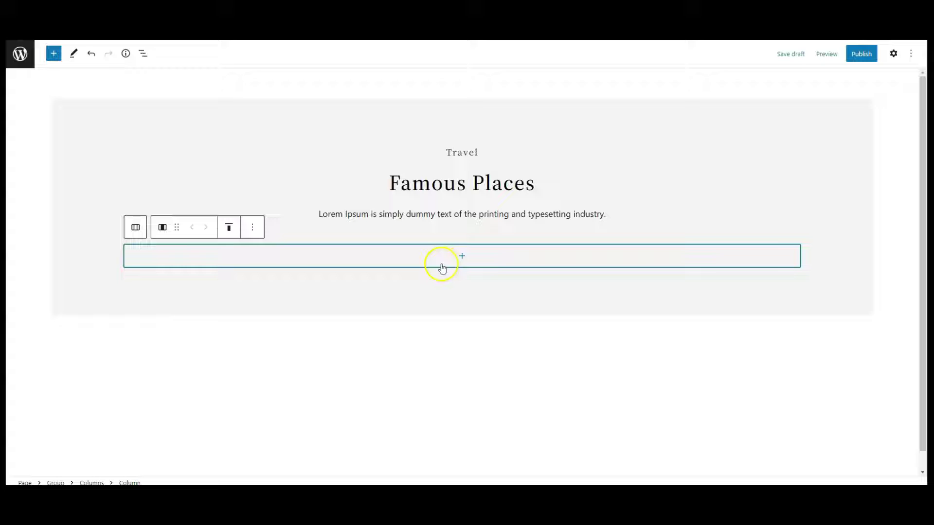
Add a Cover block in the column using the mountain photo from the Media Library
{"action": "left_click", "coordinate": [441, 265]}
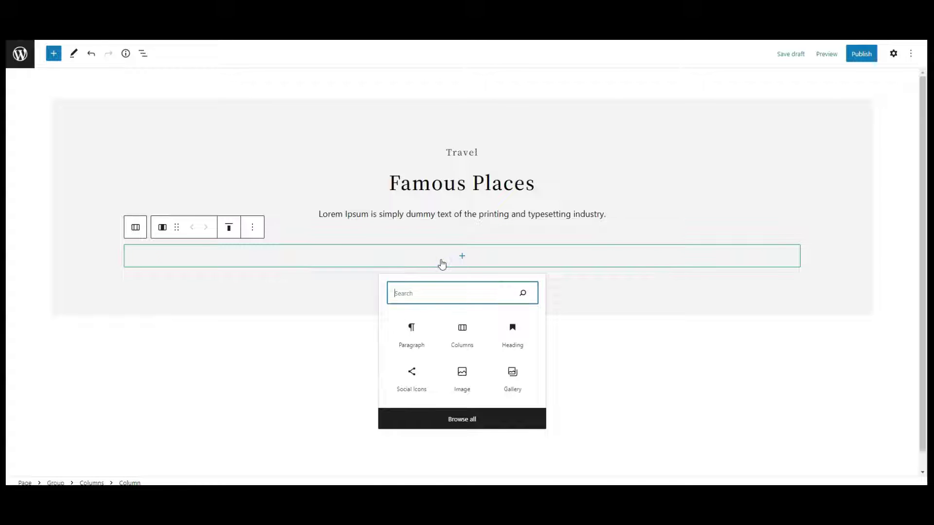
{"action": "type", "text": "c"}
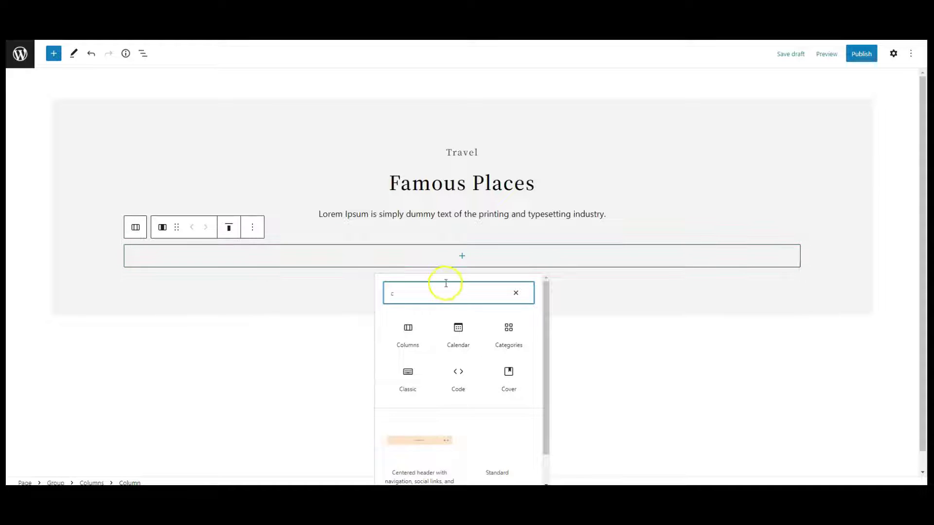
{"action": "left_click", "coordinate": [509, 372]}
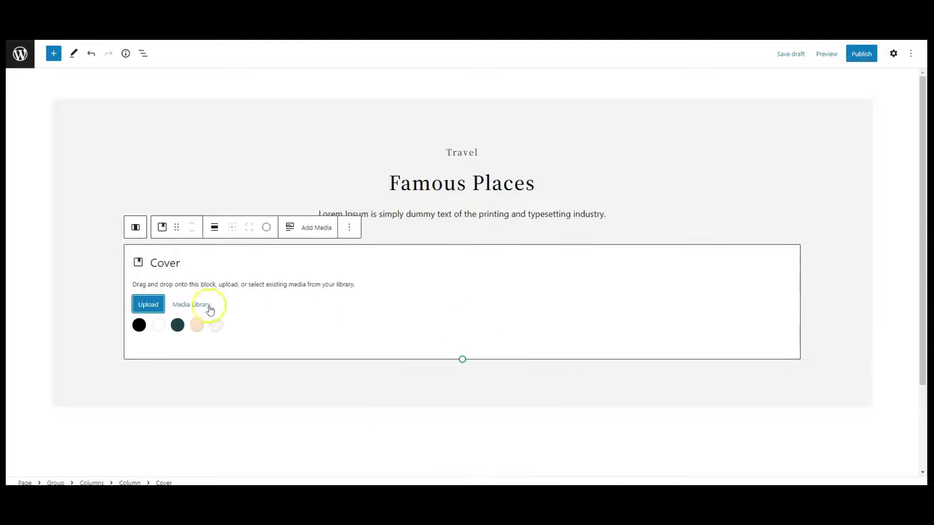
{"action": "left_click", "coordinate": [207, 306]}
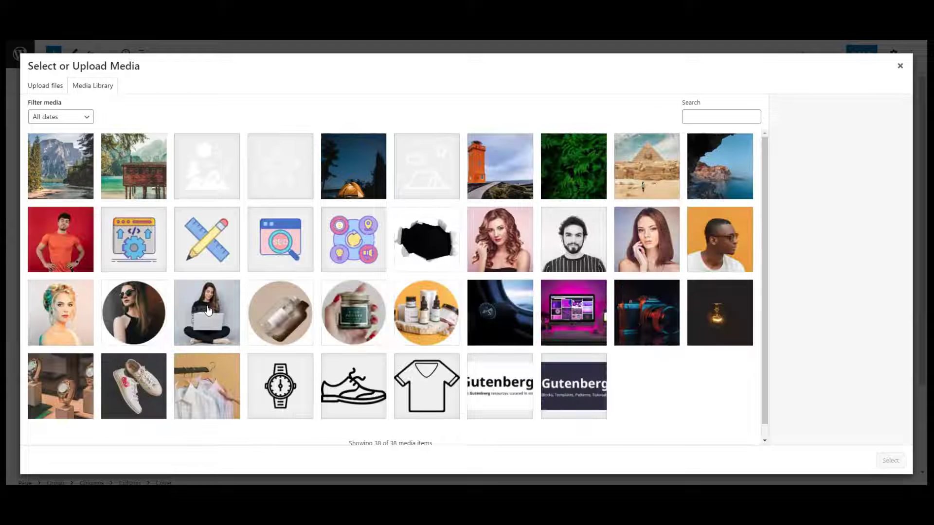
{"action": "left_click", "coordinate": [81, 175]}
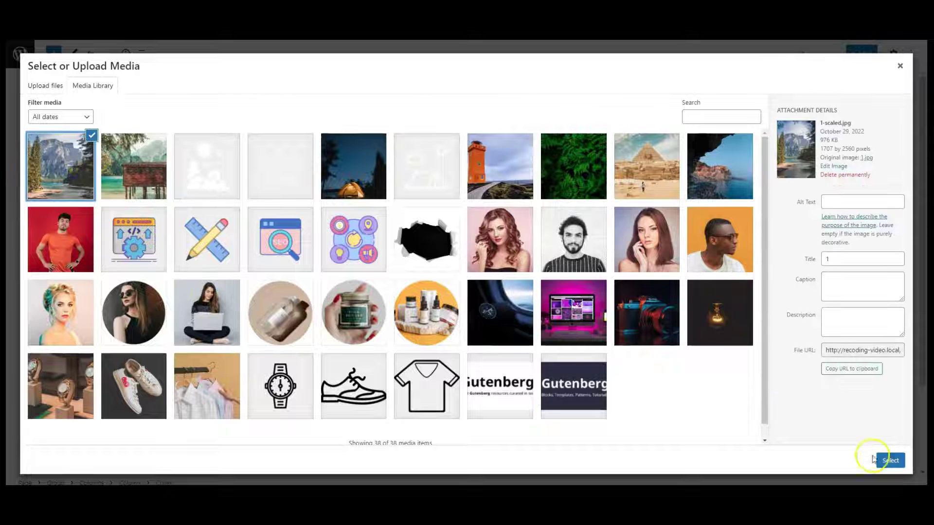
{"action": "left_click", "coordinate": [878, 459]}
Remove the title placeholder paragraph from the mountain cover
{"action": "left_click", "coordinate": [423, 293]}
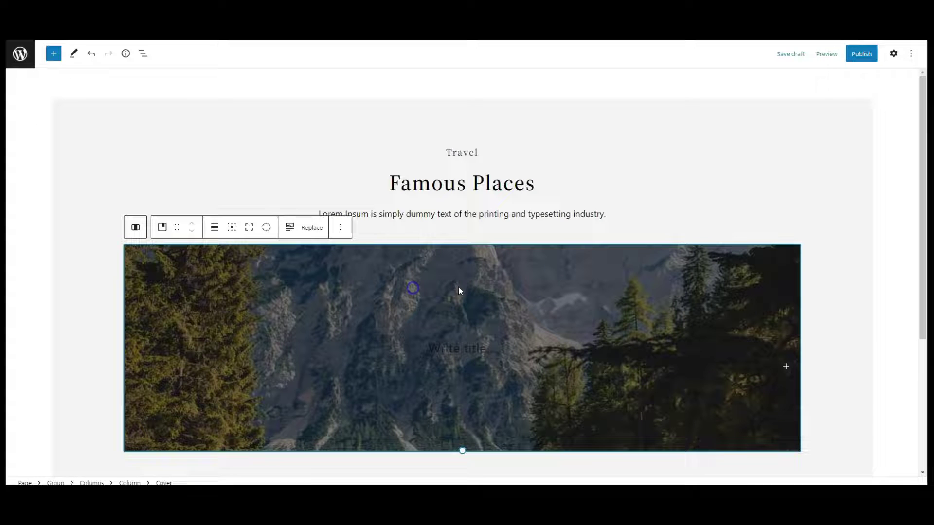
{"action": "left_click", "coordinate": [895, 54]}
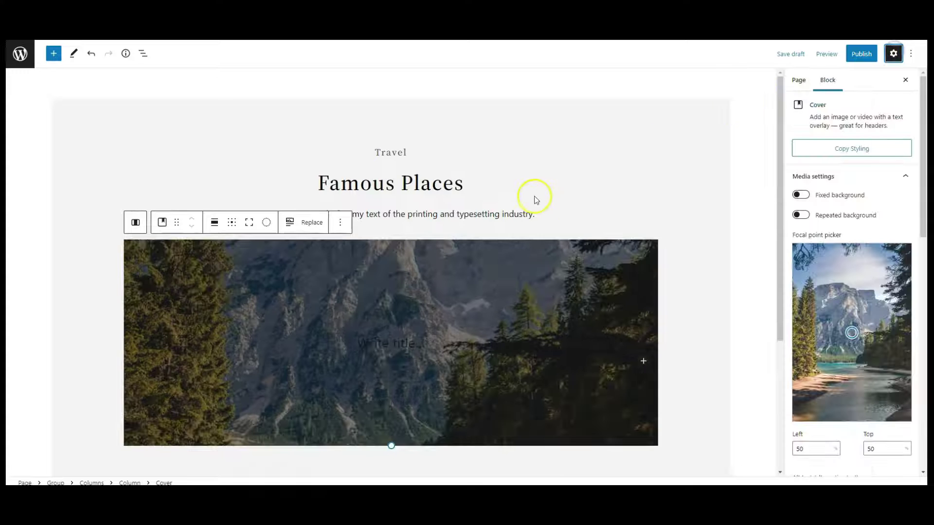
{"action": "scroll", "coordinate": [468, 226], "scroll_direction": "down", "scroll_amount": 1}
{"action": "left_click", "coordinate": [371, 296]}
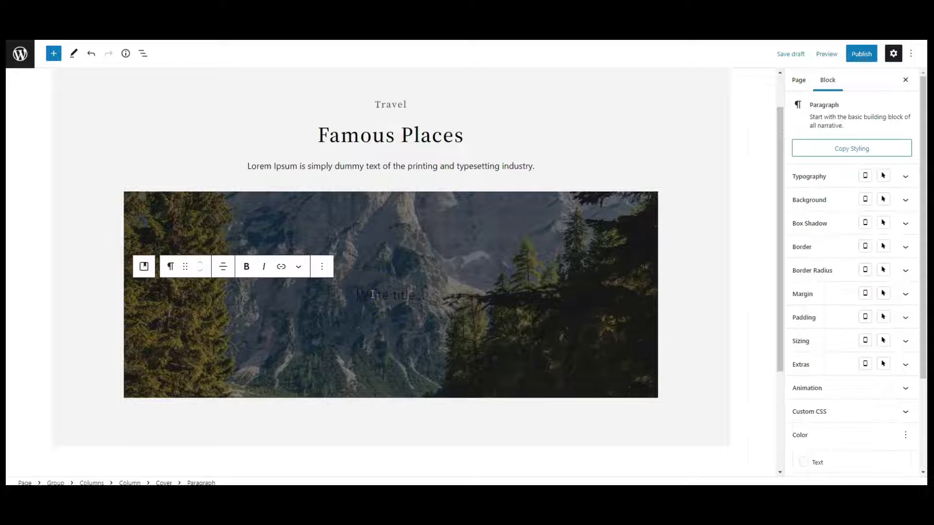
{"action": "scroll", "coordinate": [364, 307], "scroll_direction": "up", "scroll_amount": 1}
{"action": "left_click", "coordinate": [322, 319]}
{"action": "left_click", "coordinate": [357, 284]}
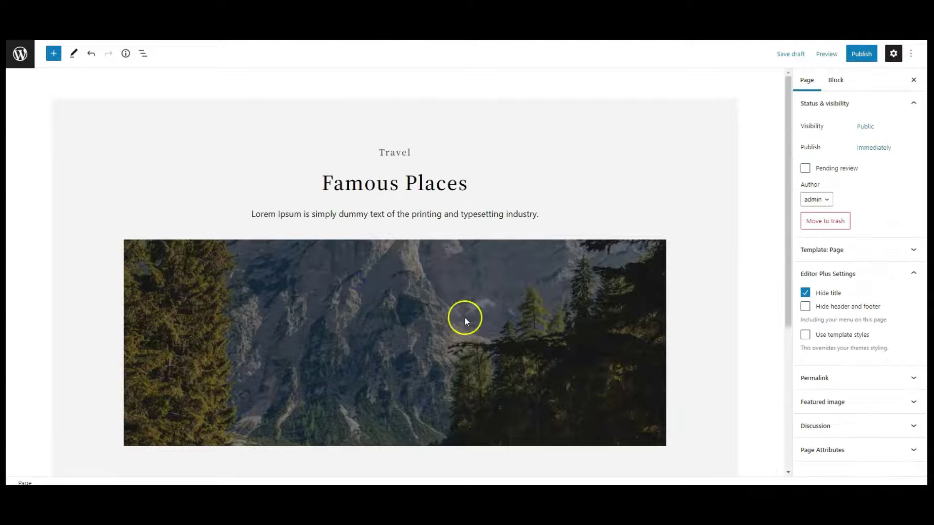
Add a Group block inside the cover and set its text colour to white
{"action": "left_click", "coordinate": [458, 298]}
{"action": "left_click", "coordinate": [642, 348]}
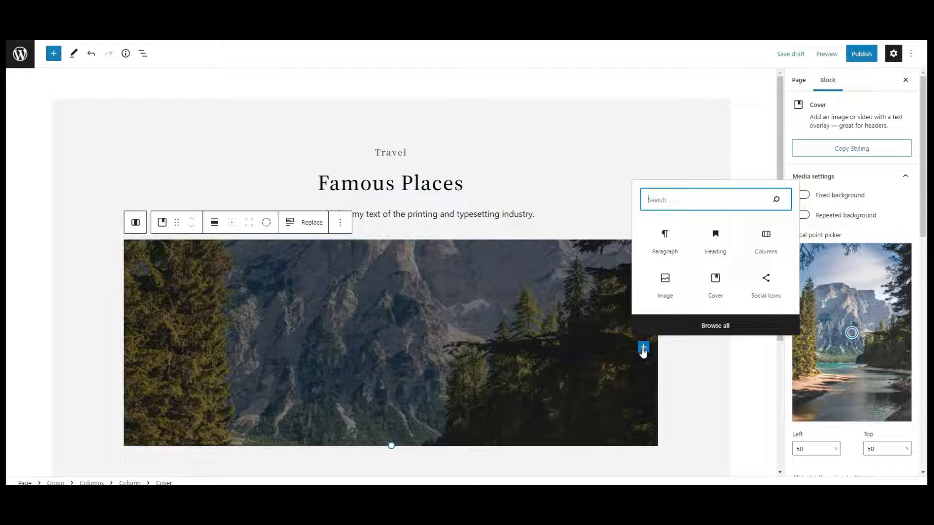
{"action": "type", "text": "g"}
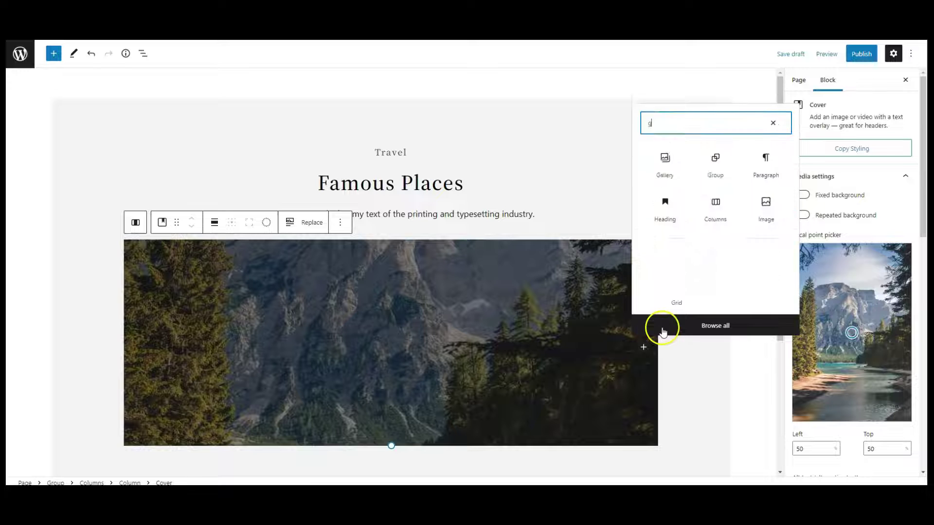
{"action": "type", "text": "r"}
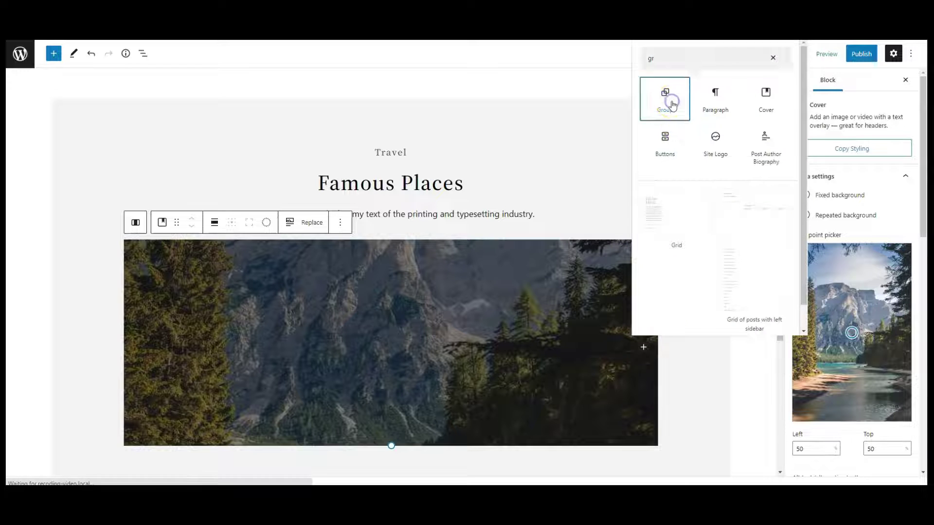
{"action": "left_click", "coordinate": [667, 97]}
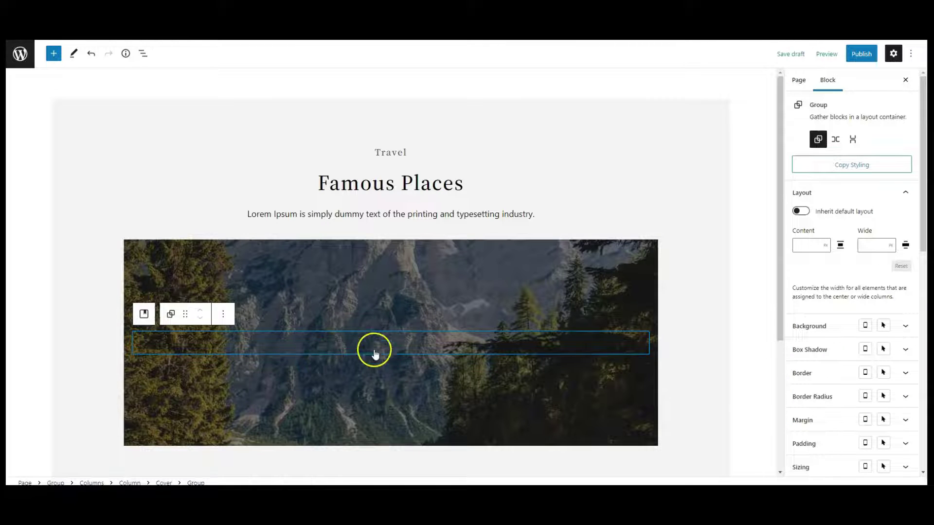
{"action": "scroll", "coordinate": [813, 323], "scroll_direction": "down", "scroll_amount": 2}
{"action": "scroll", "coordinate": [816, 328], "scroll_direction": "down", "scroll_amount": 3}
{"action": "scroll", "coordinate": [816, 328], "scroll_direction": "down", "scroll_amount": 1}
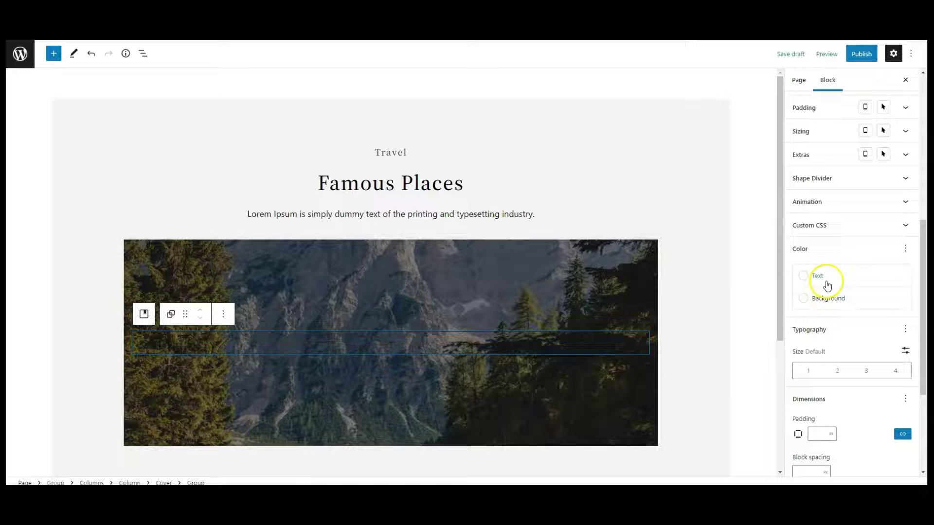
{"action": "left_click", "coordinate": [823, 277]}
{"action": "left_click", "coordinate": [671, 327]}
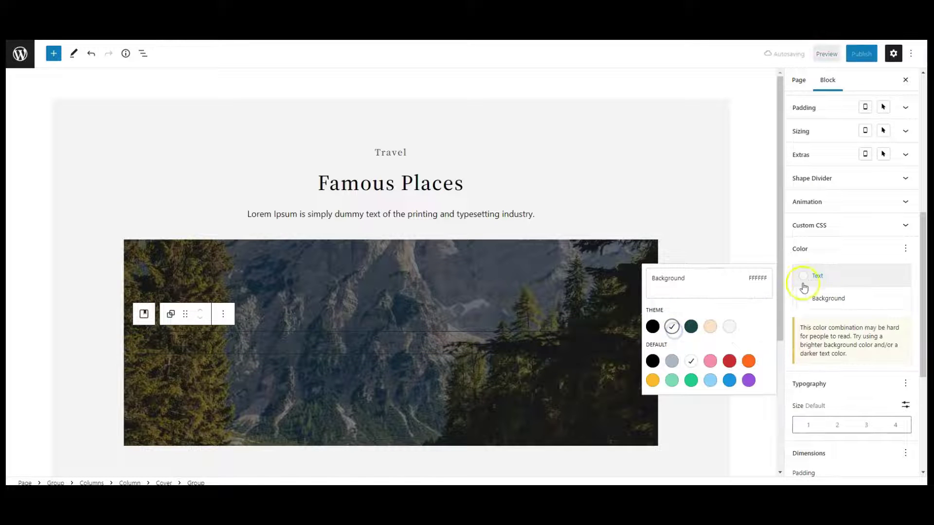
{"action": "left_click", "coordinate": [813, 276]}
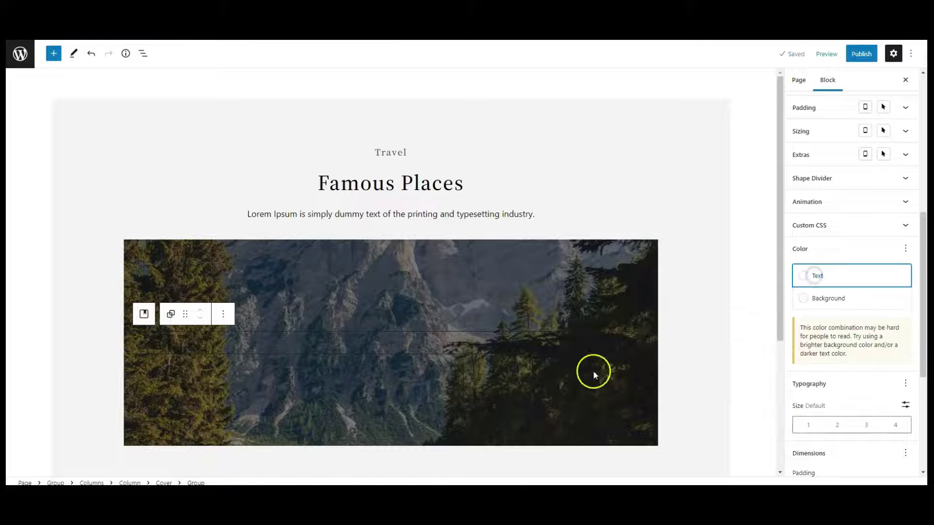
Add an Image block with the white mountain icon from the Media Library to the group
{"action": "left_click", "coordinate": [341, 351]}
{"action": "left_click", "coordinate": [341, 276]}
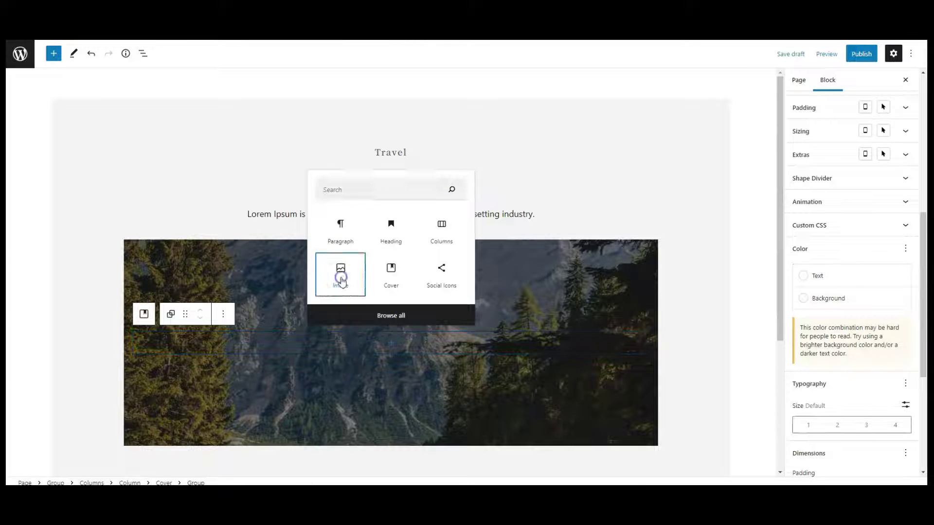
{"action": "left_click", "coordinate": [191, 364]}
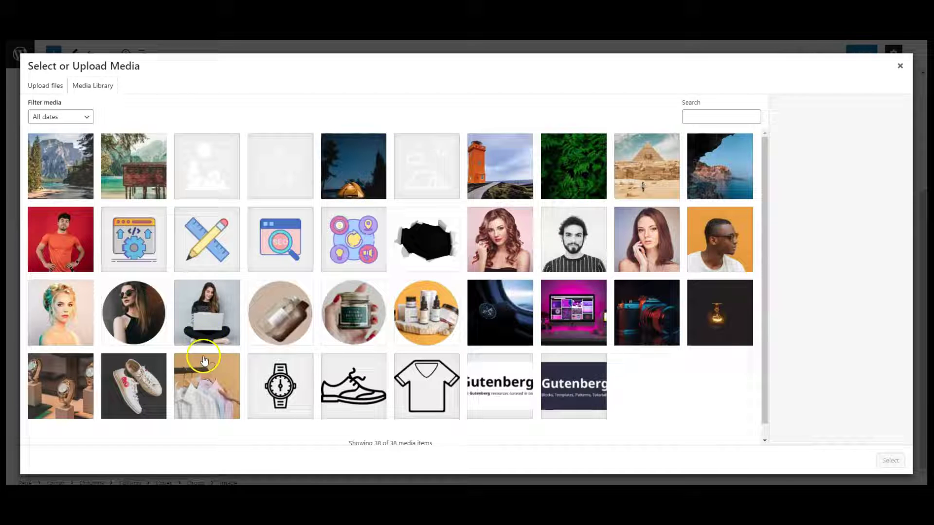
{"action": "left_click", "coordinate": [226, 161]}
{"action": "left_click", "coordinate": [890, 461]}
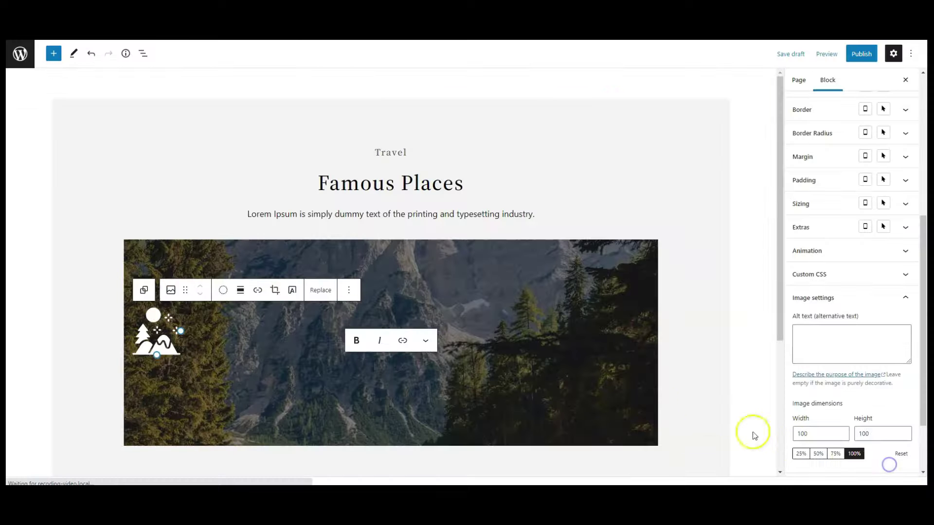
Add a 'Mountain' heading below the icon, followed by a pasted description paragraph
{"action": "left_click", "coordinate": [163, 343]}
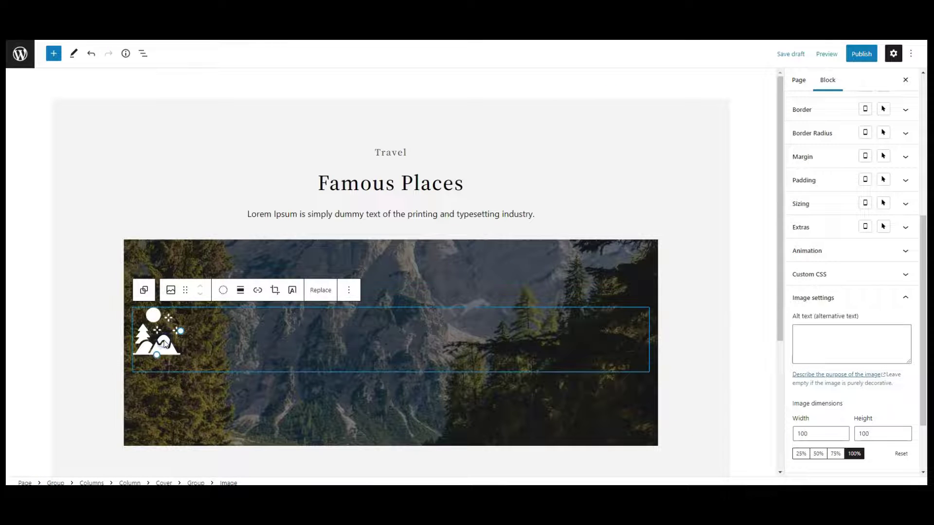
{"action": "left_click", "coordinate": [53, 54]}
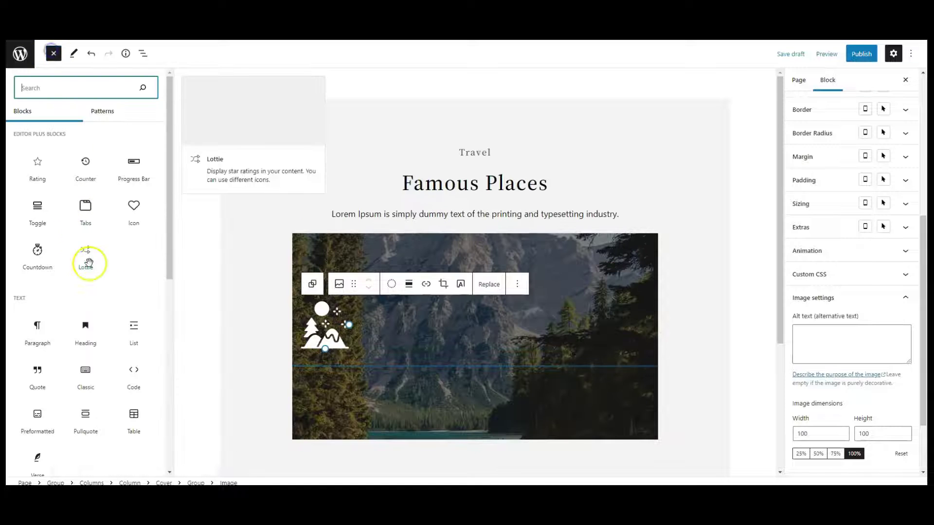
{"action": "left_click", "coordinate": [86, 326]}
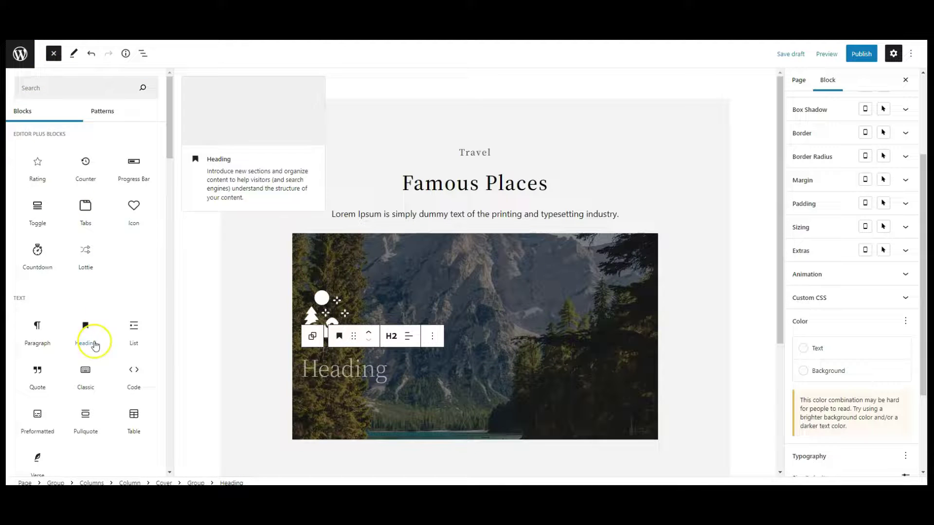
{"action": "type", "text": "Mountain"}
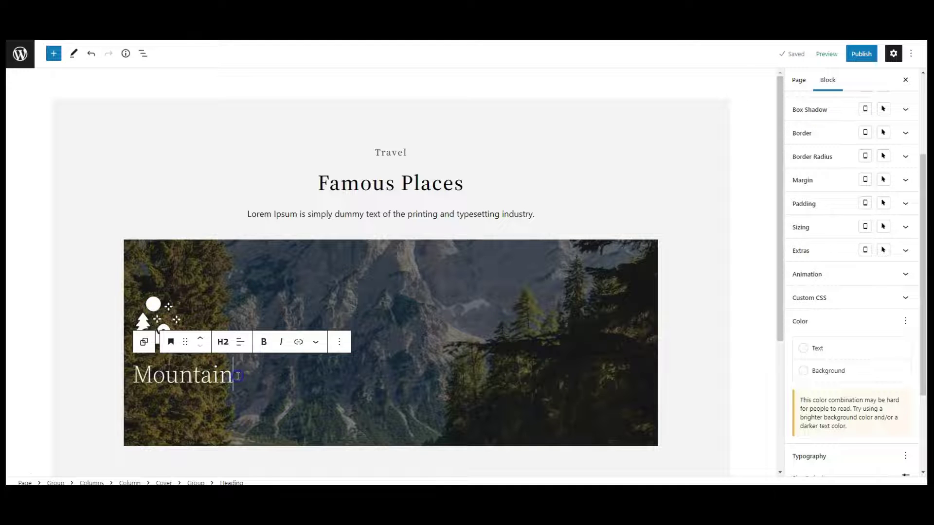
{"action": "key", "text": "Return"}
{"action": "type", "text": "Sed ut perspiciatis unde omnis iste natus error sit voluptatem accusantium doloremque laudantium, totam rem aperiam."}
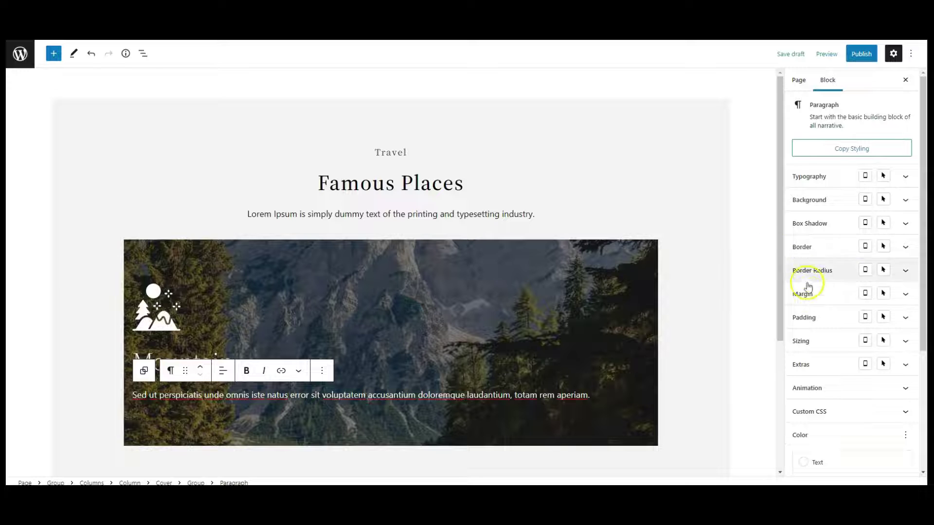
Set the Mountain description paragraph's top margin to 15 using per-side margins
{"action": "left_click", "coordinate": [806, 295]}
{"action": "left_click", "coordinate": [894, 317]}
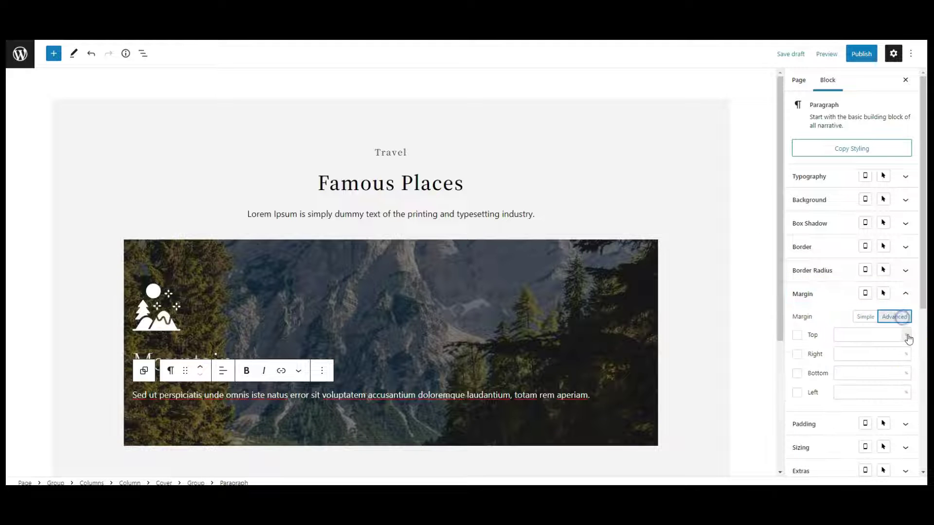
{"action": "left_click", "coordinate": [865, 338]}
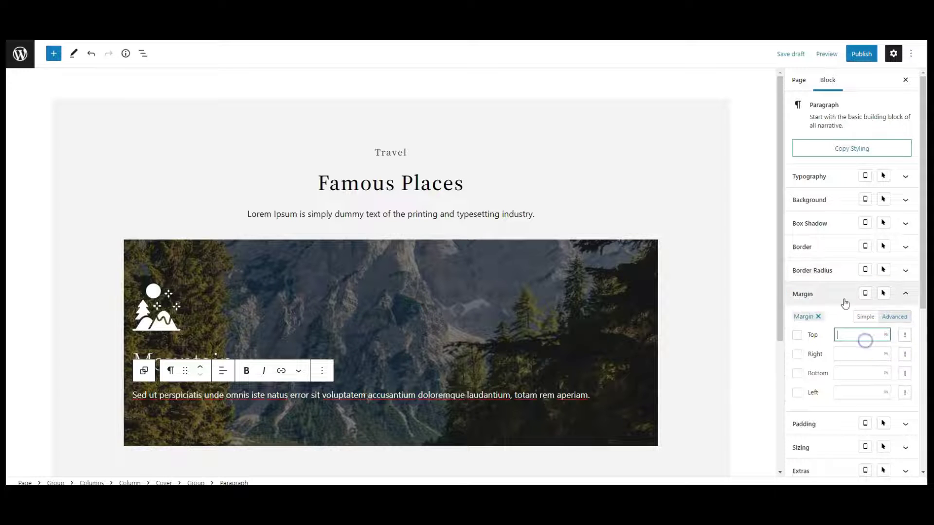
{"action": "type", "text": "15"}
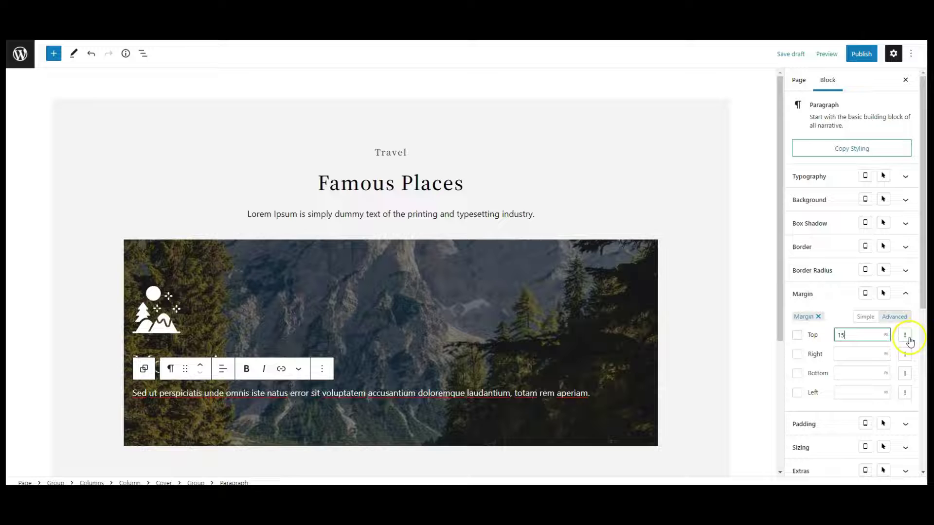
{"action": "left_click", "coordinate": [905, 334]}
{"action": "left_click", "coordinate": [820, 298]}
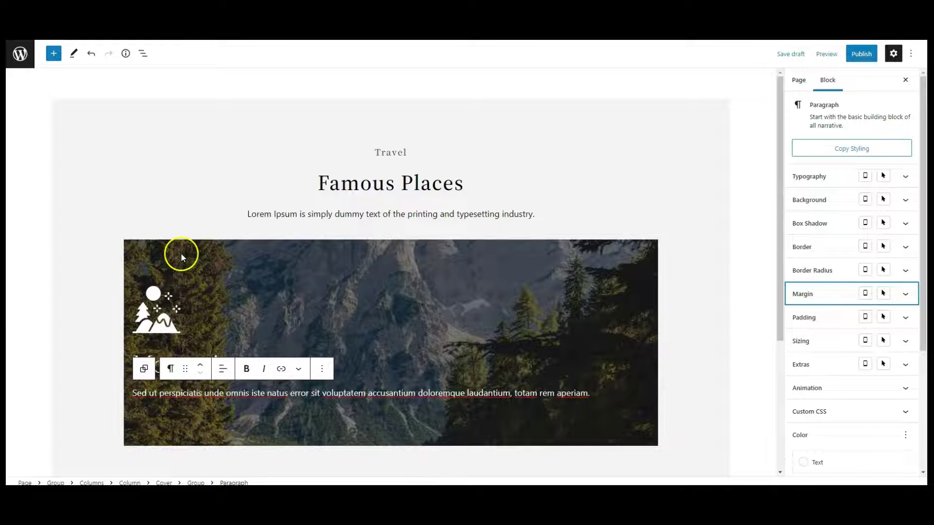
Give the icon-heading-paragraph group a solid white (#FFFFFF) border of width 2
{"action": "left_click", "coordinate": [143, 55]}
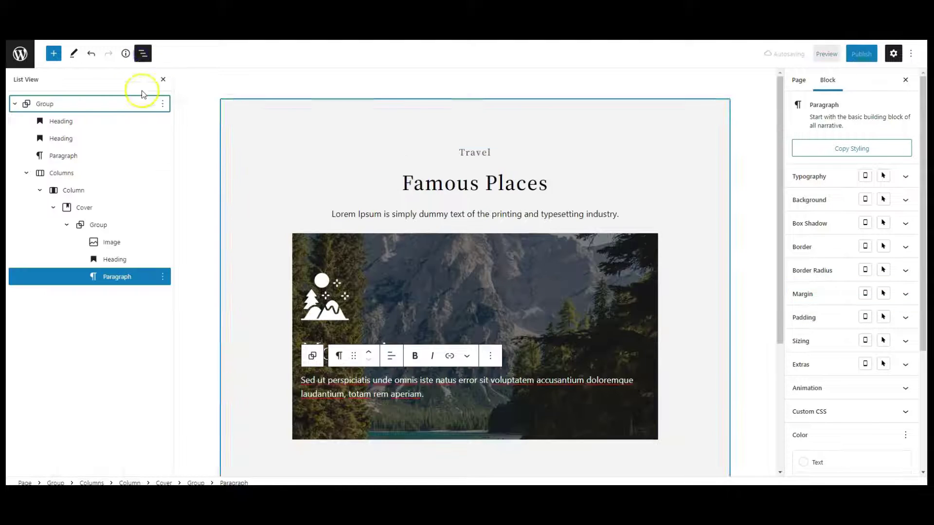
{"action": "left_click", "coordinate": [96, 227]}
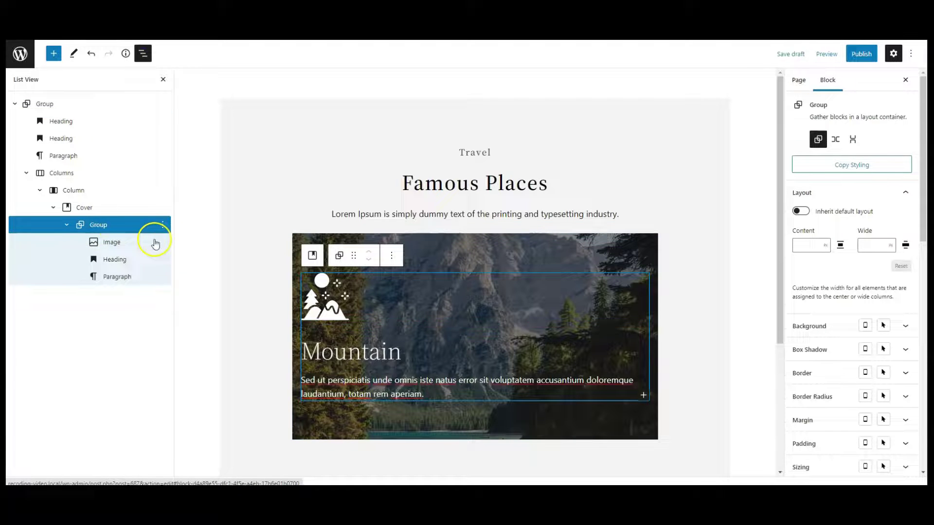
{"action": "left_click", "coordinate": [142, 53]}
{"action": "scroll", "coordinate": [888, 365], "scroll_direction": "down", "scroll_amount": 3}
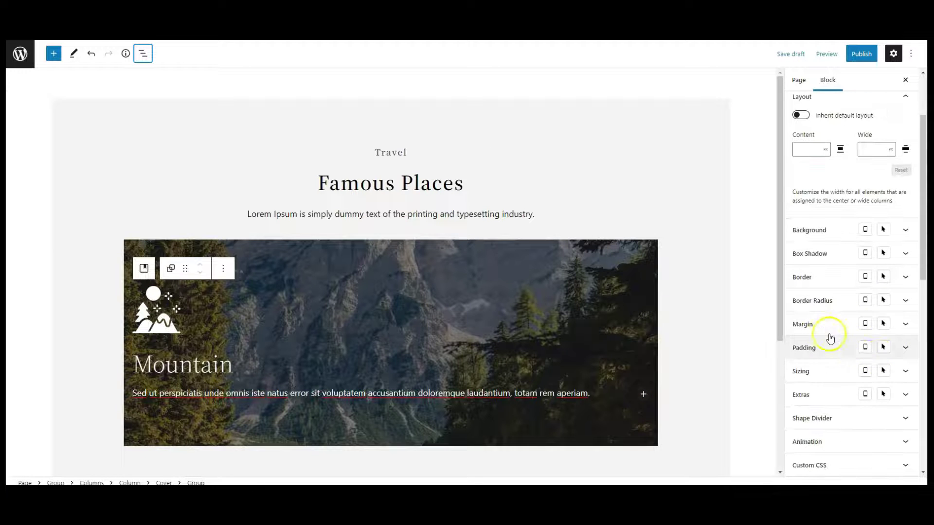
{"action": "left_click", "coordinate": [802, 278]}
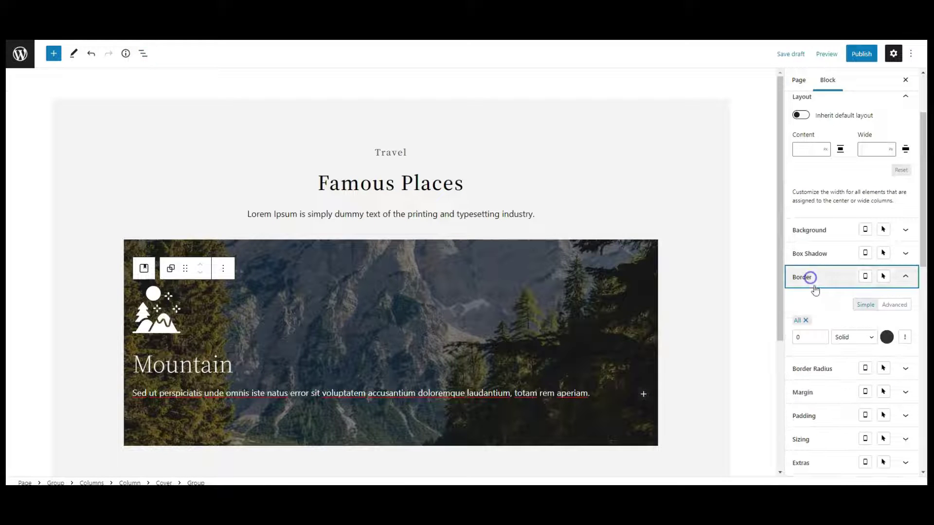
{"action": "left_click", "coordinate": [821, 336]}
{"action": "type", "text": "2"}
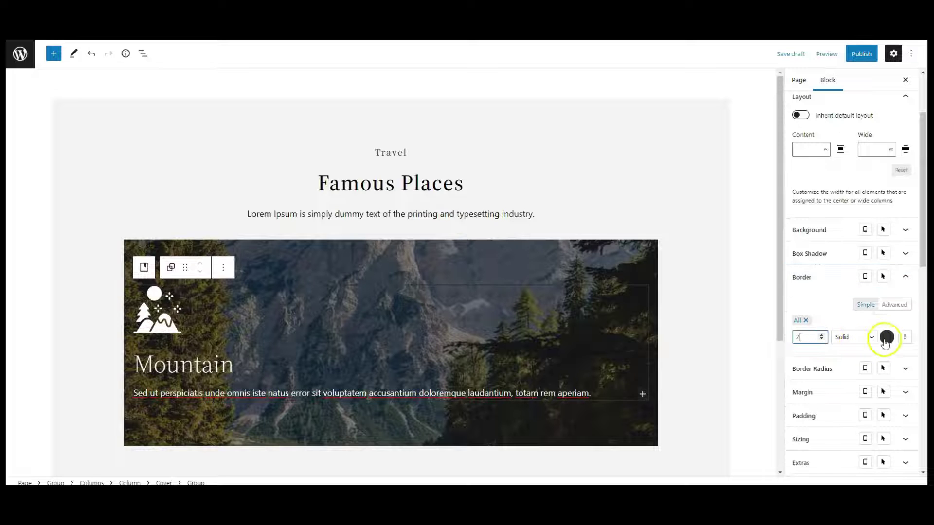
{"action": "left_click", "coordinate": [887, 337]}
{"action": "left_click", "coordinate": [817, 370]}
{"action": "left_click_drag", "start_coordinate": [768, 199], "coordinate": [750, 194]}
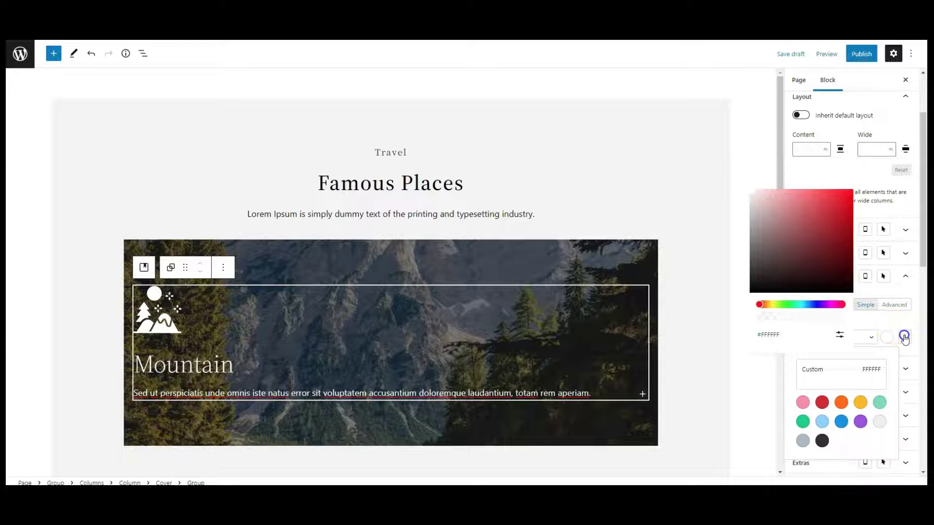
{"action": "left_click", "coordinate": [903, 333]}
{"action": "left_click", "coordinate": [809, 278]}
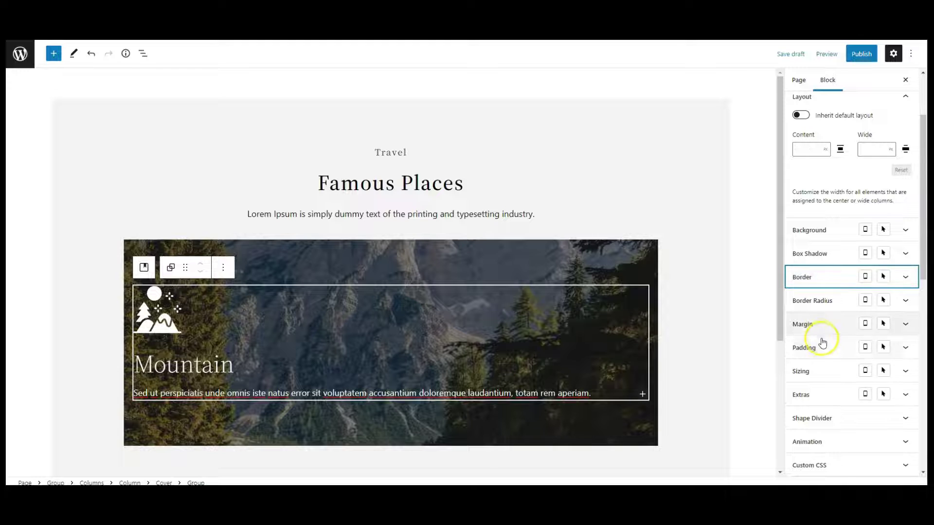
Set the bordered group's padding to 30 on all sides
{"action": "left_click", "coordinate": [820, 343]}
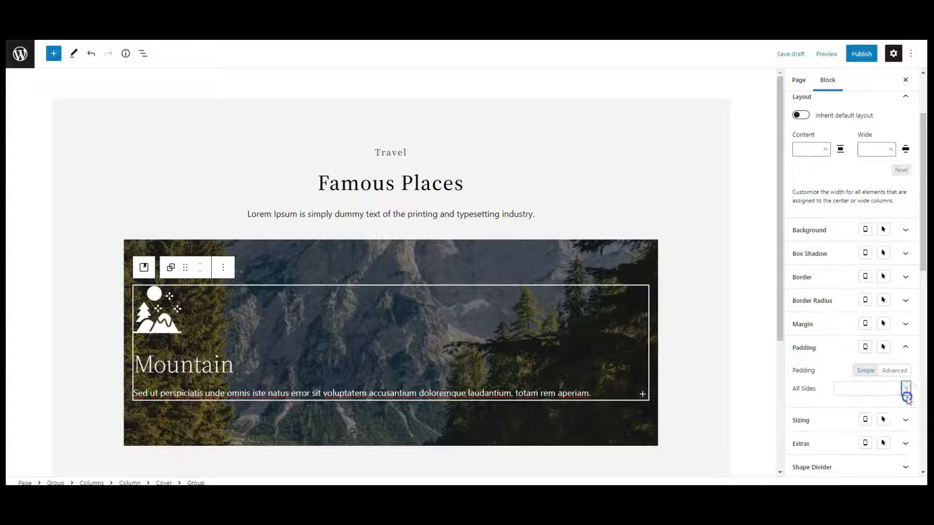
{"action": "left_click", "coordinate": [864, 393]}
{"action": "type", "text": "30"}
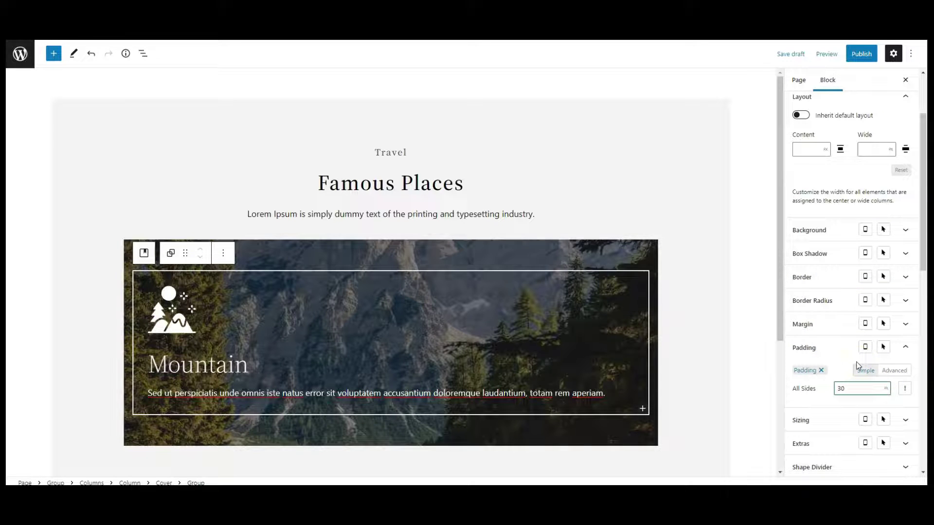
{"action": "left_click", "coordinate": [824, 350]}
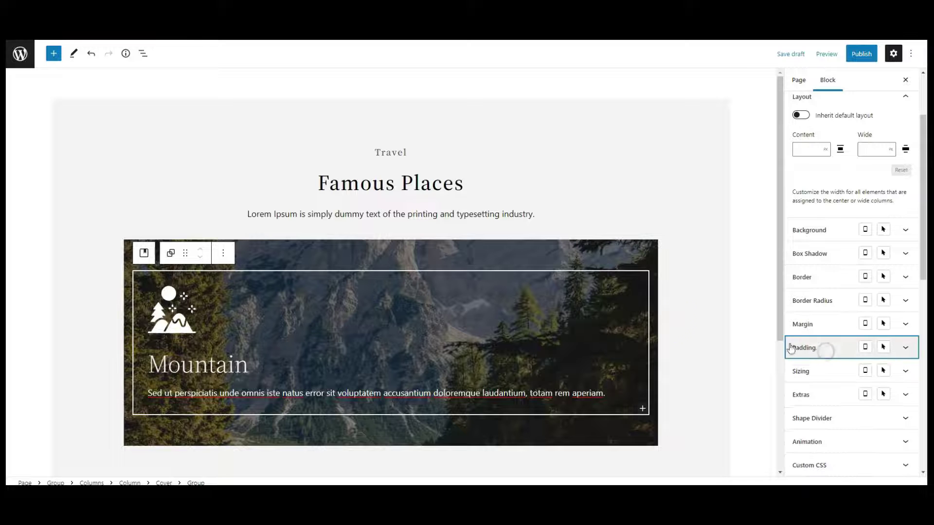
Set the Mountain cover's padding to 30 on all sides
{"action": "left_click", "coordinate": [285, 250]}
{"action": "scroll", "coordinate": [833, 313], "scroll_direction": "down", "scroll_amount": 3}
{"action": "scroll", "coordinate": [851, 313], "scroll_direction": "down", "scroll_amount": 2}
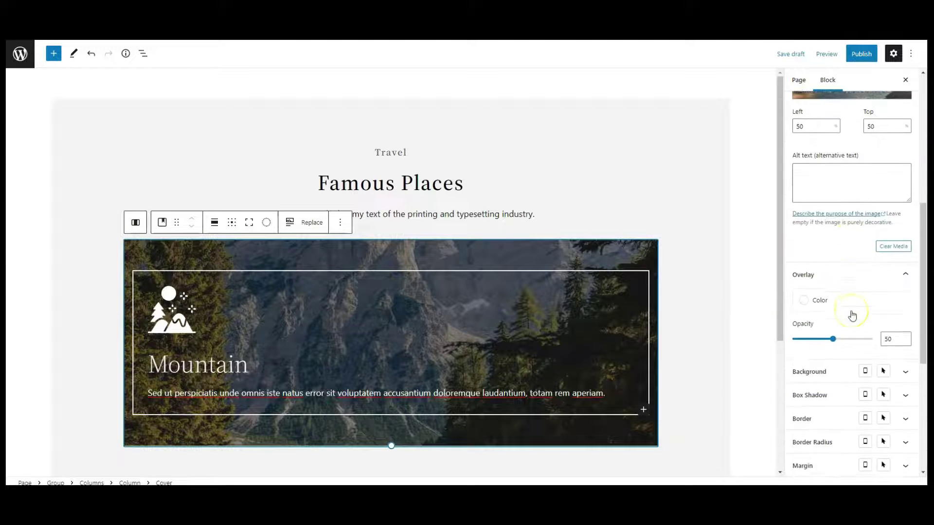
{"action": "scroll", "coordinate": [852, 316], "scroll_direction": "down", "scroll_amount": 3}
{"action": "left_click", "coordinate": [807, 299]}
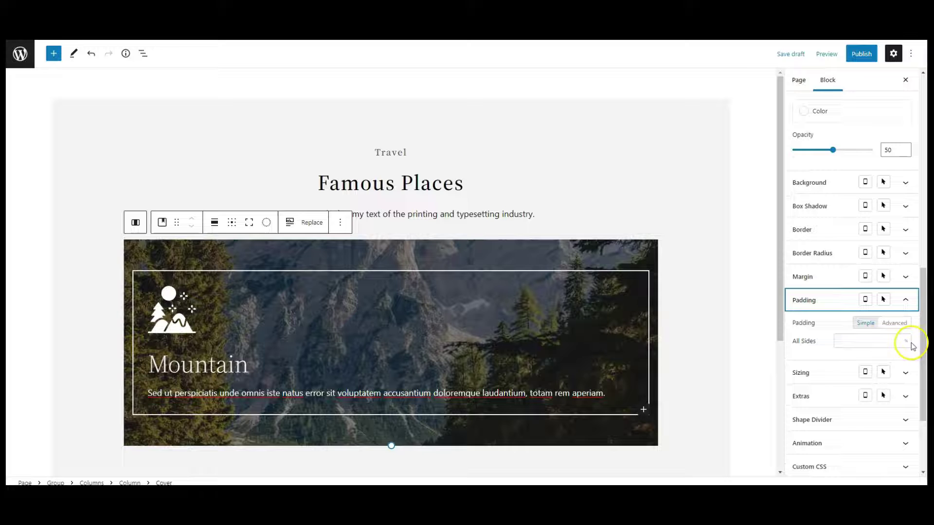
{"action": "left_click", "coordinate": [904, 341]}
{"action": "left_click", "coordinate": [854, 342]}
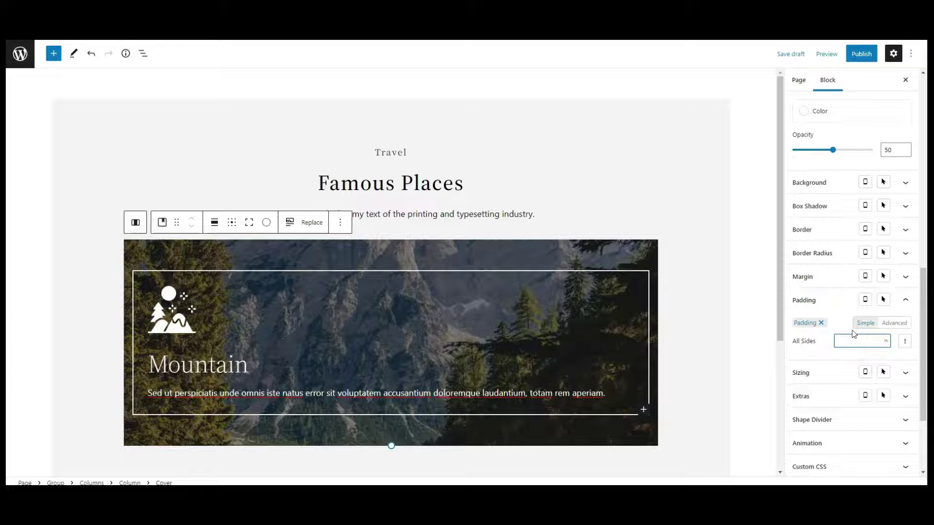
{"action": "type", "text": "30"}
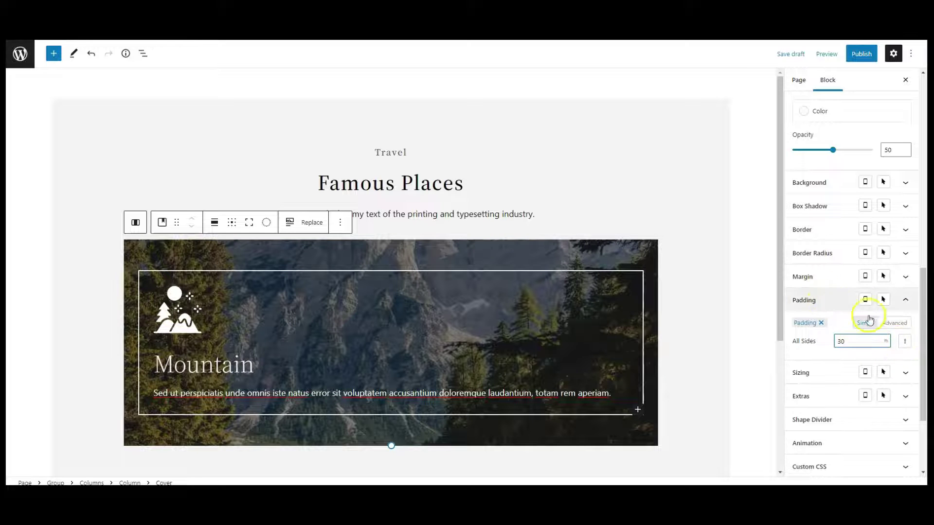
{"action": "left_click", "coordinate": [906, 341]}
{"action": "left_click", "coordinate": [821, 308]}
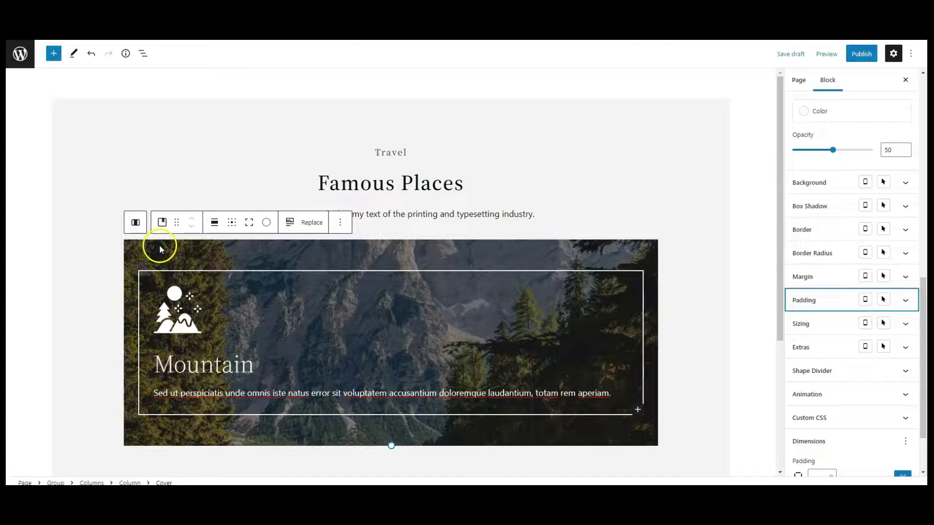
Duplicate the Mountain column twice, then close List View and the Settings sidebar
{"action": "left_click", "coordinate": [144, 53]}
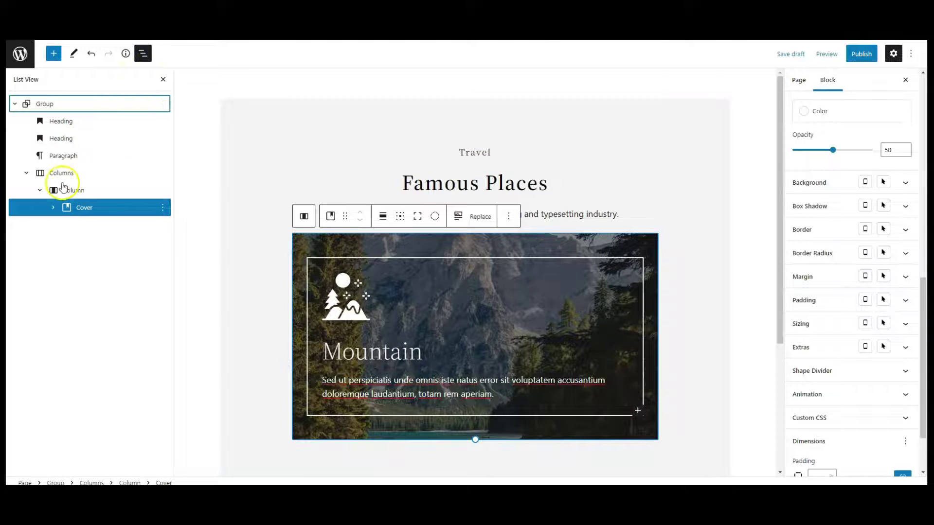
{"action": "left_click", "coordinate": [71, 189]}
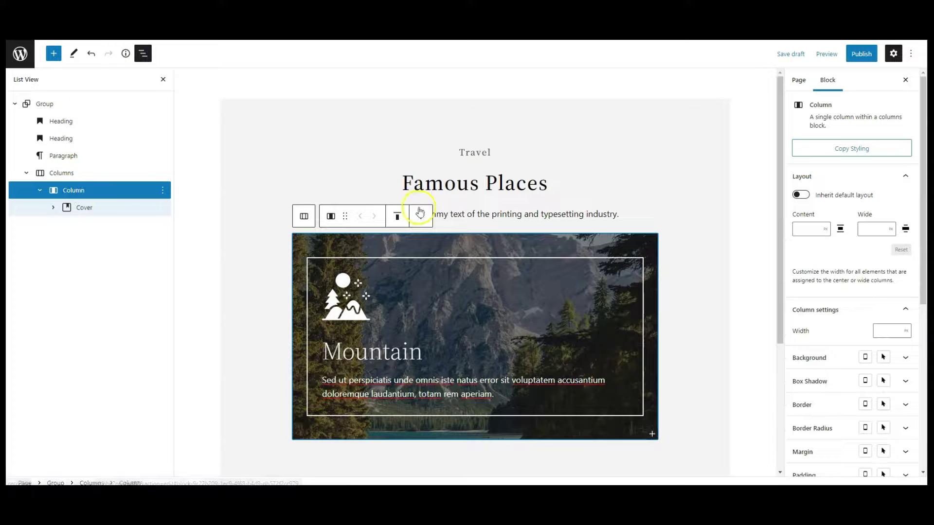
{"action": "left_click", "coordinate": [420, 212]}
{"action": "left_click", "coordinate": [428, 296]}
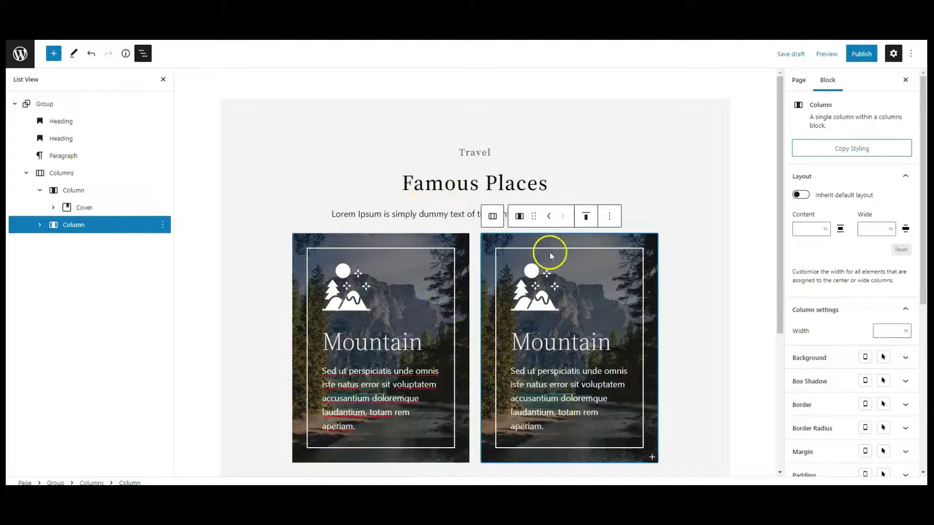
{"action": "left_click", "coordinate": [612, 216]}
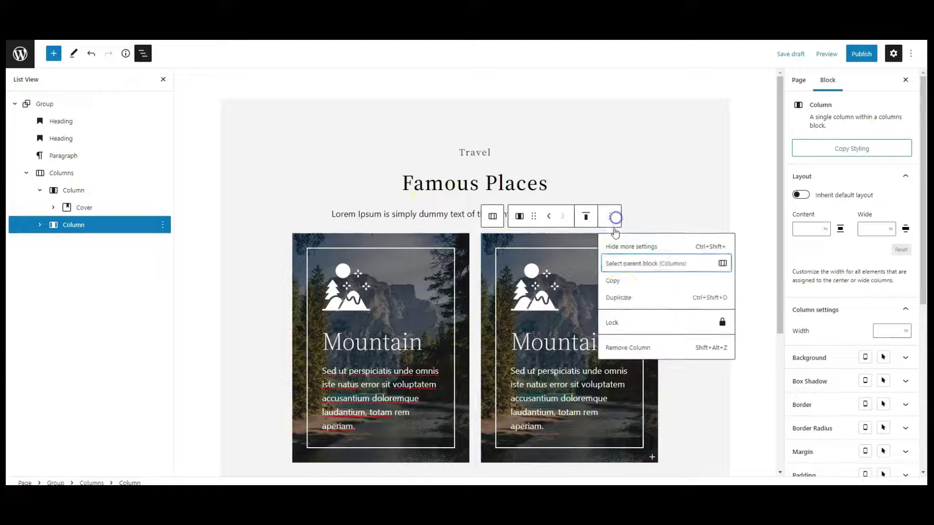
{"action": "left_click", "coordinate": [620, 298]}
{"action": "left_click", "coordinate": [144, 54]}
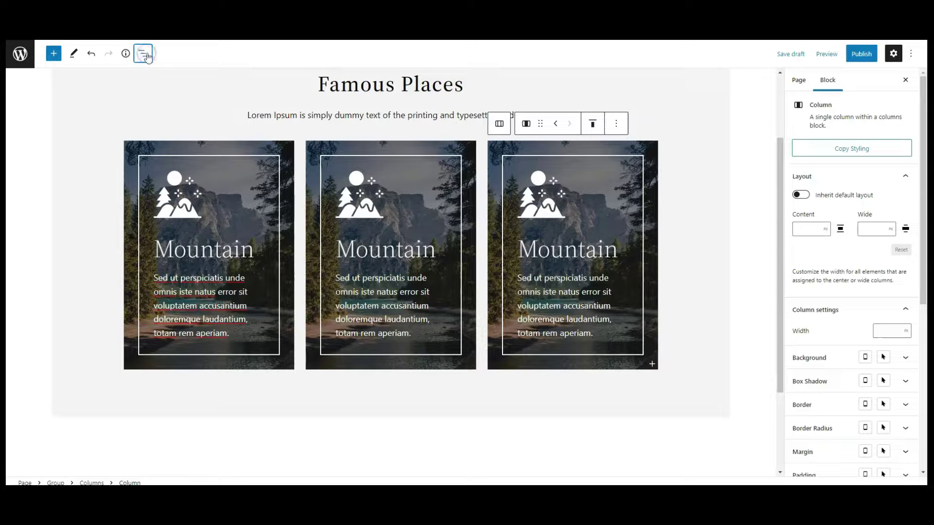
{"action": "left_click", "coordinate": [893, 54]}
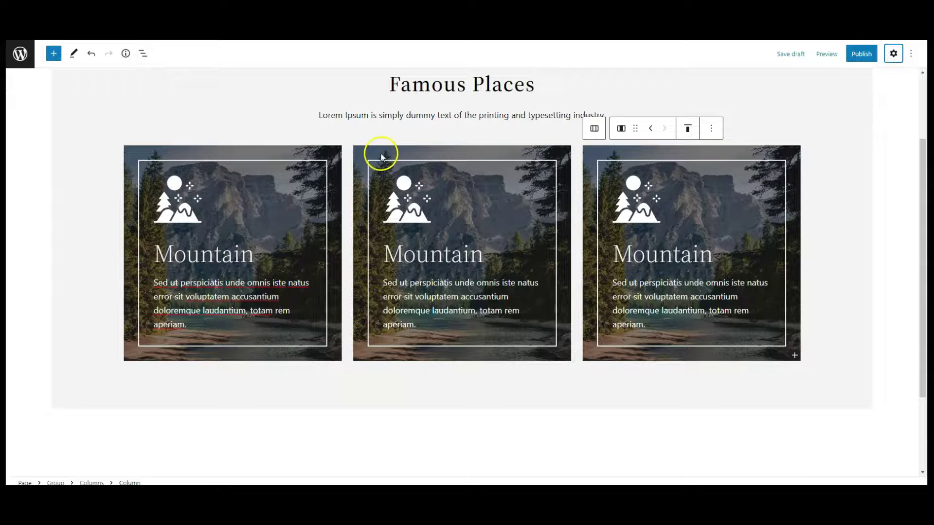
Replace the middle card's cover image with the boathouse photo
{"action": "left_click", "coordinate": [370, 155]}
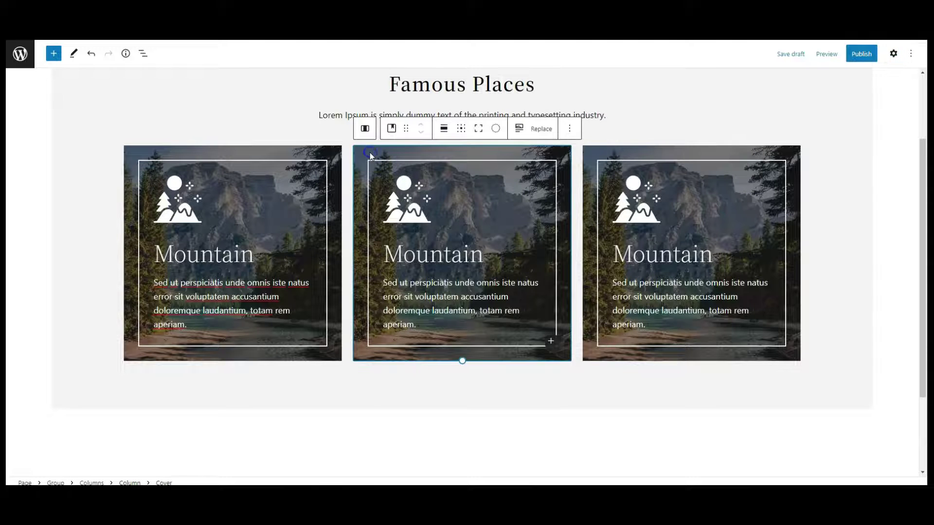
{"action": "left_click", "coordinate": [544, 131]}
{"action": "left_click", "coordinate": [567, 160]}
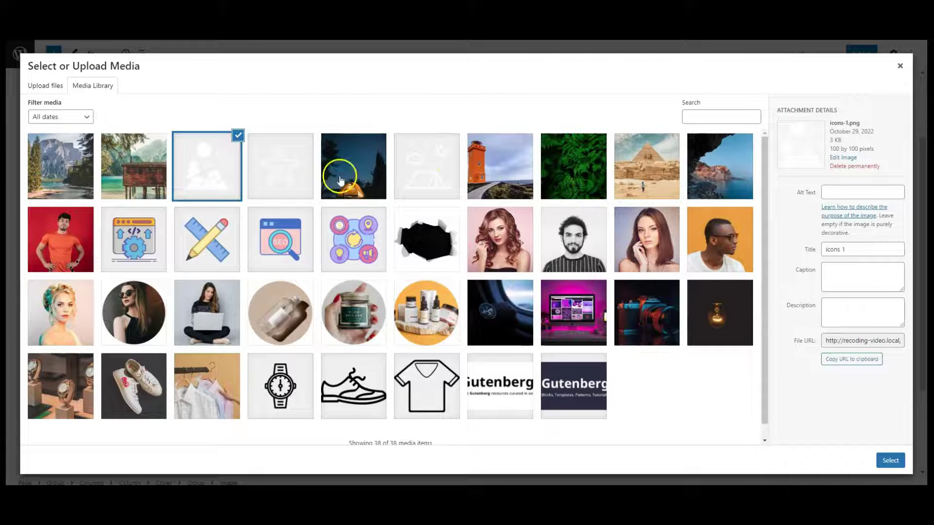
{"action": "left_click", "coordinate": [890, 460]}
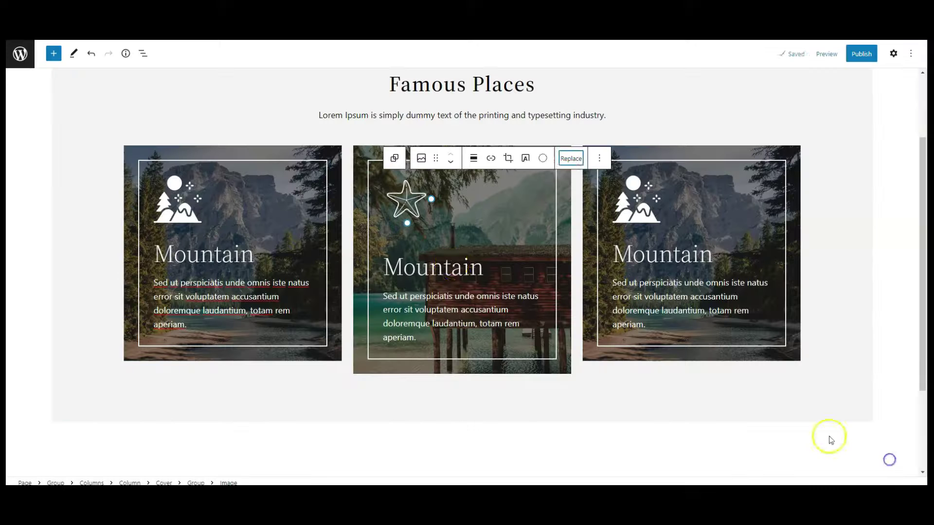
{"action": "type", "text": "Sea"}
Replace the third card's cover with the night tent photo and adjust its focal point
{"action": "left_click", "coordinate": [638, 161]}
{"action": "left_click", "coordinate": [770, 129]}
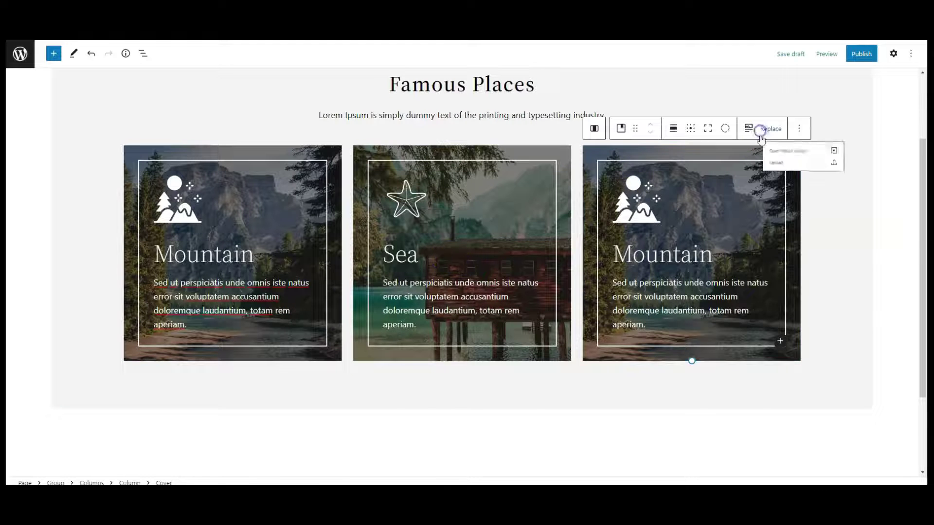
{"action": "left_click", "coordinate": [788, 150]}
{"action": "left_click", "coordinate": [355, 165]}
{"action": "left_click", "coordinate": [888, 461]}
{"action": "left_click", "coordinate": [893, 53]}
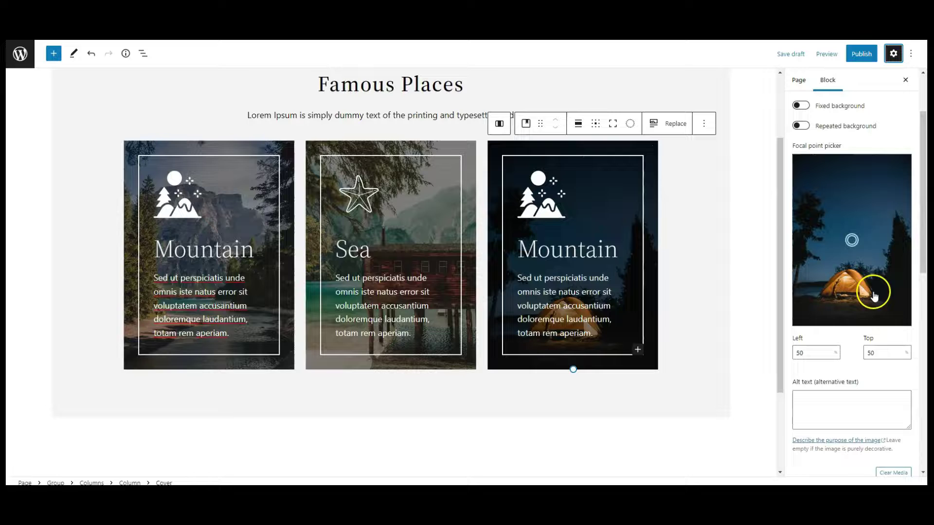
{"action": "left_click_drag", "start_coordinate": [840, 298], "coordinate": [850, 319]}
{"action": "left_click", "coordinate": [893, 53]}
Swap the third card's icon for the tent icon and select its Mountain heading
{"action": "left_click", "coordinate": [626, 209]}
{"action": "left_click", "coordinate": [801, 159]}
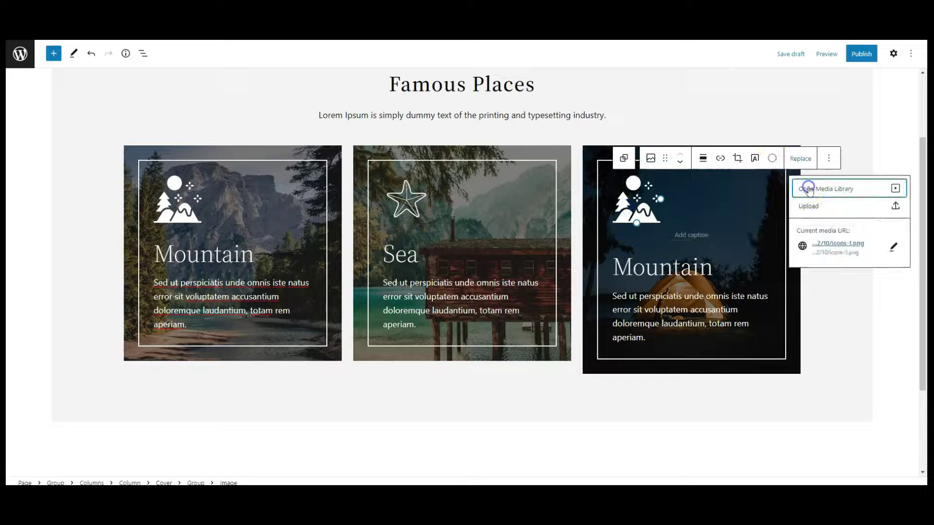
{"action": "left_click", "coordinate": [811, 187]}
{"action": "left_click", "coordinate": [427, 163]}
{"action": "left_click", "coordinate": [888, 461]}
{"action": "double_click", "coordinate": [685, 273]}
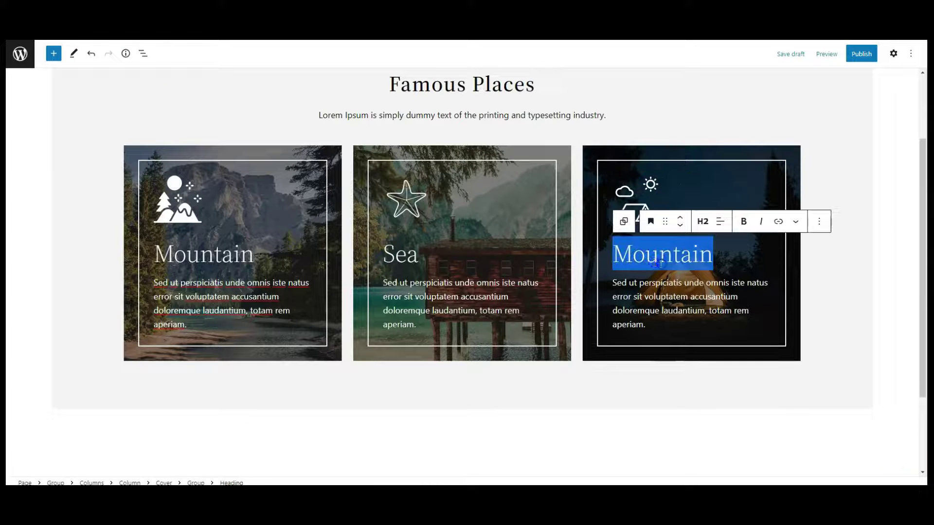
{"action": "type", "text": "Camping"}
{"action": "left_click", "coordinate": [844, 303]}
{"action": "scroll", "coordinate": [845, 302], "scroll_direction": "up", "scroll_amount": 3}
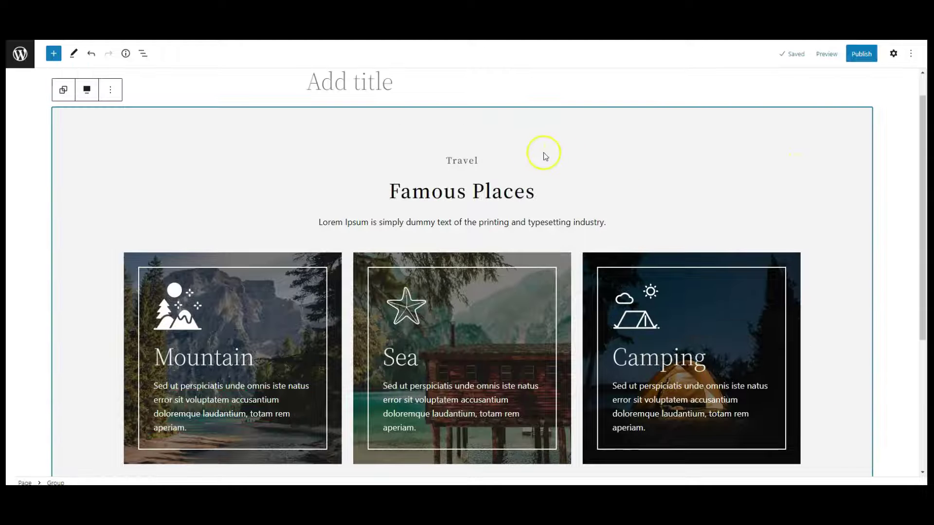
Enter 'image-effect' as the outer group's Additional CSS class in Advanced settings
{"action": "left_click", "coordinate": [893, 53]}
{"action": "scroll", "coordinate": [847, 288], "scroll_direction": "down", "scroll_amount": 5}
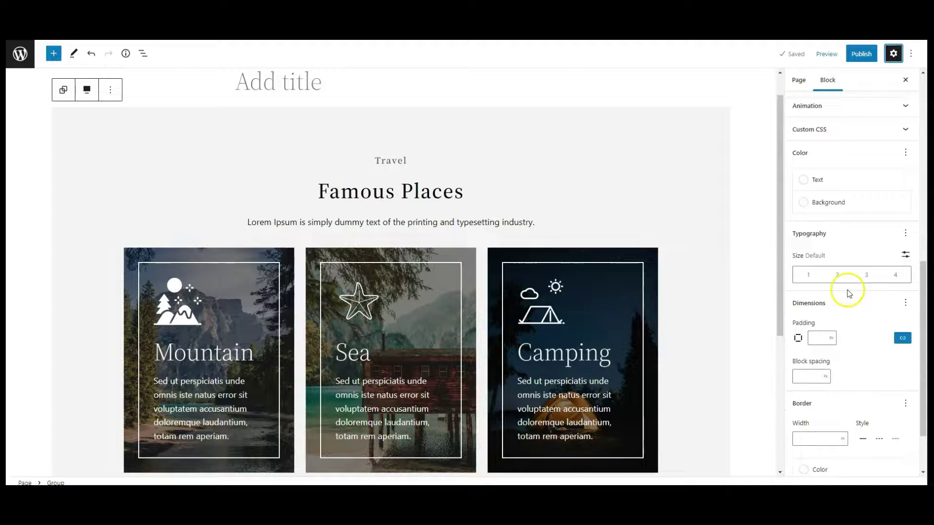
{"action": "left_click", "coordinate": [834, 452]}
{"action": "scroll", "coordinate": [839, 445], "scroll_direction": "down", "scroll_amount": 3}
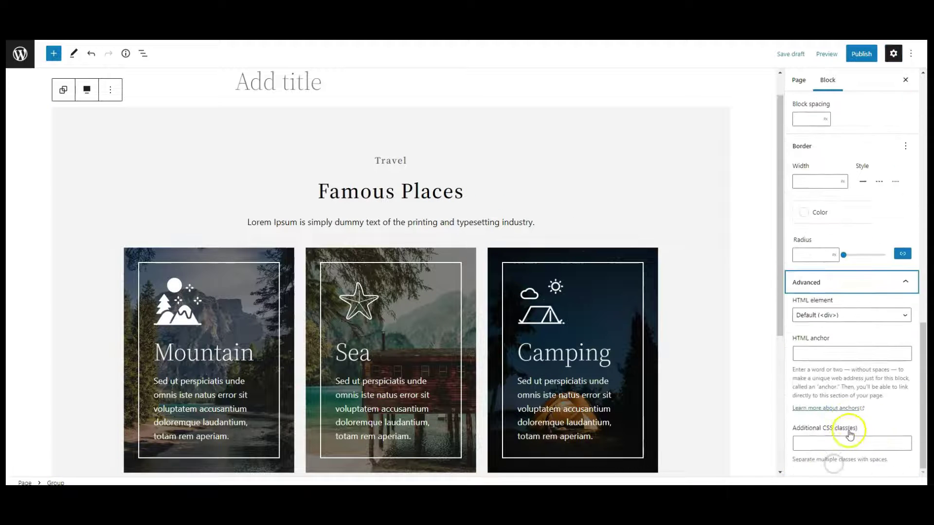
{"action": "left_click", "coordinate": [826, 441]}
{"action": "type", "text": "image-effect"}
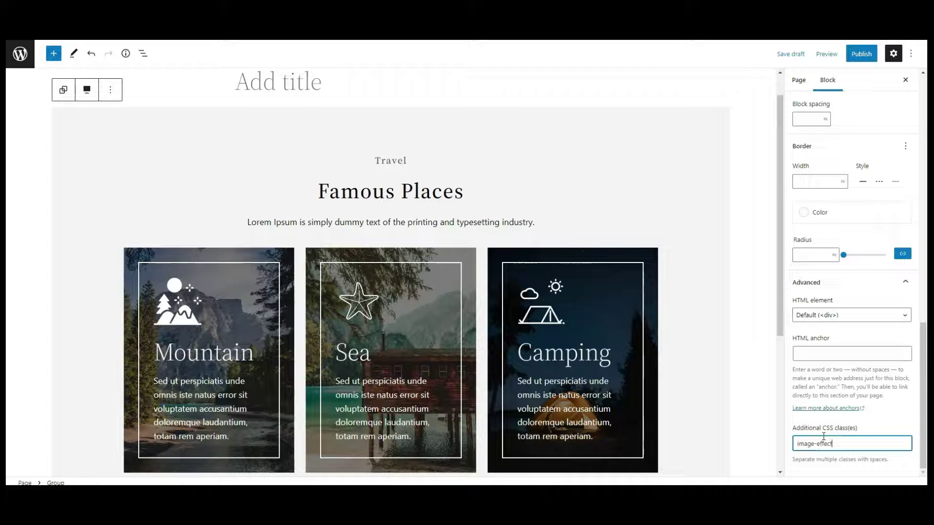
{"action": "left_click", "coordinate": [852, 443]}
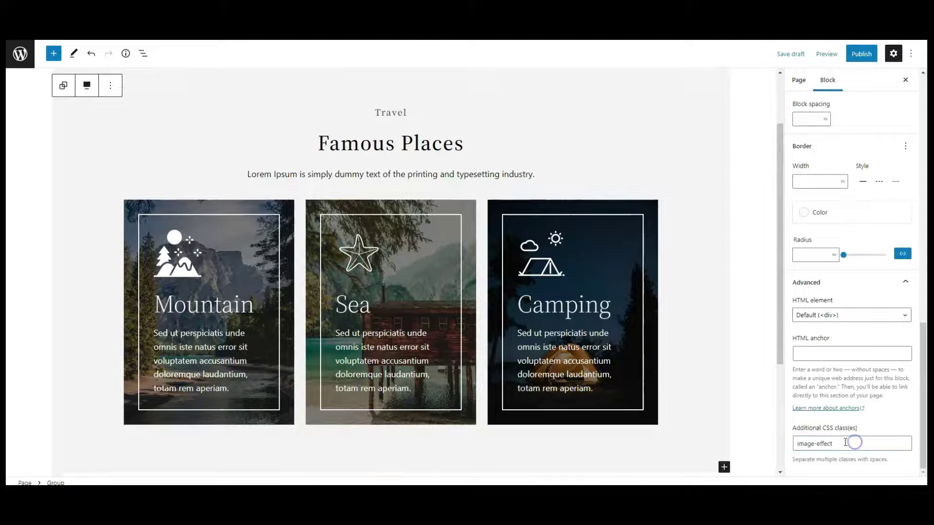
Set overlay opacity to 0 on the Camping, Sea and Mountain covers, then publish
{"action": "left_click", "coordinate": [538, 209]}
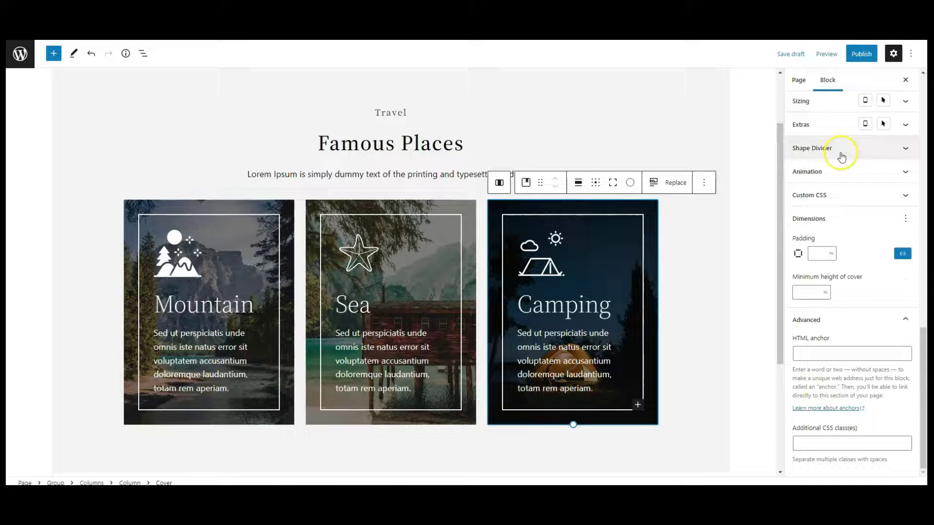
{"action": "scroll", "coordinate": [841, 190], "scroll_direction": "up", "scroll_amount": 3}
{"action": "scroll", "coordinate": [841, 229], "scroll_direction": "up", "scroll_amount": 3}
{"action": "left_click_drag", "start_coordinate": [832, 263], "coordinate": [742, 264]}
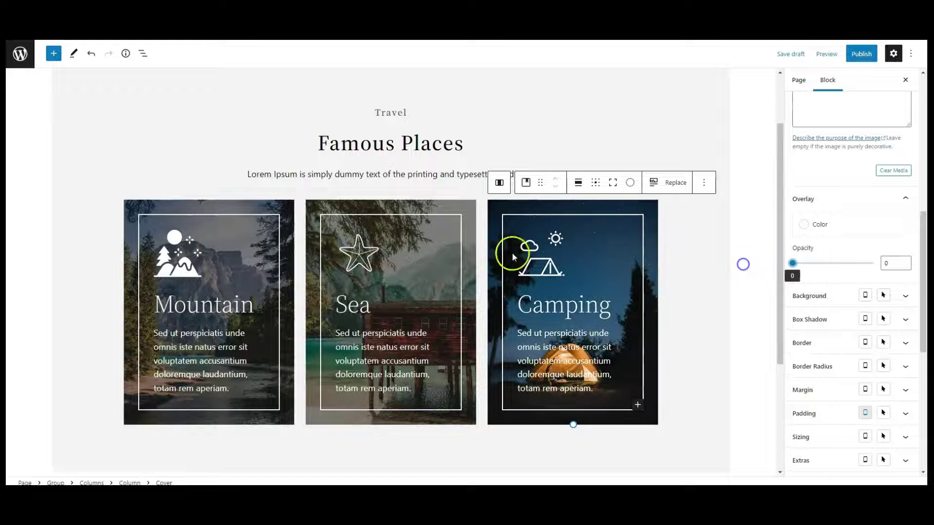
{"action": "left_click", "coordinate": [315, 209]}
{"action": "left_click_drag", "start_coordinate": [830, 269], "coordinate": [794, 269]}
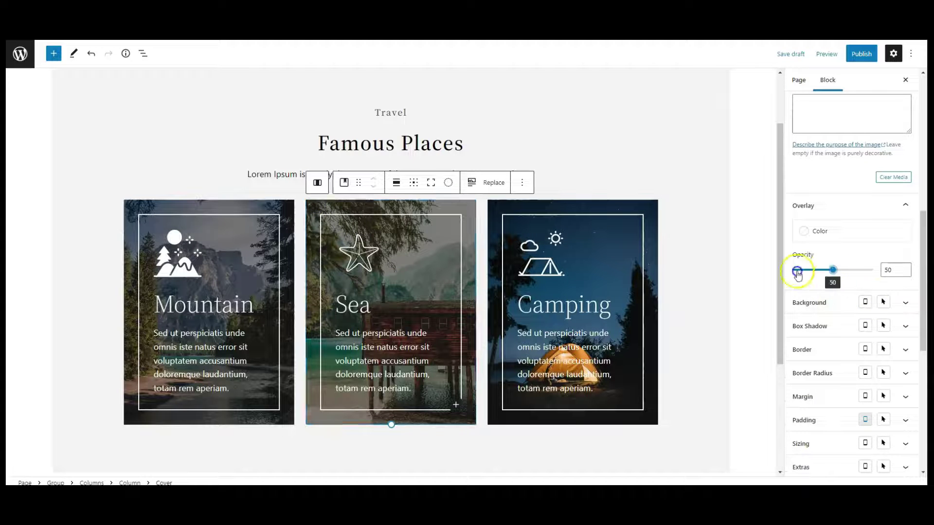
{"action": "left_click", "coordinate": [165, 212]}
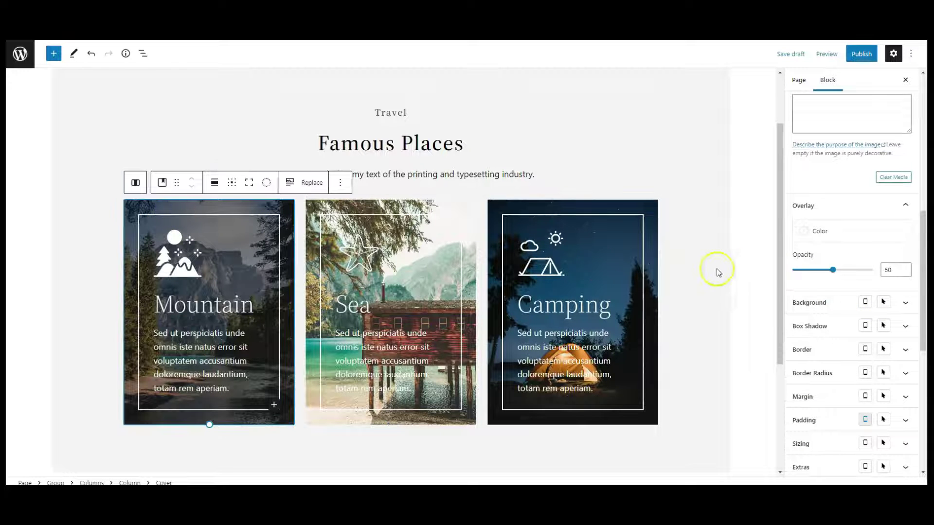
{"action": "left_click_drag", "start_coordinate": [833, 271], "coordinate": [773, 273]}
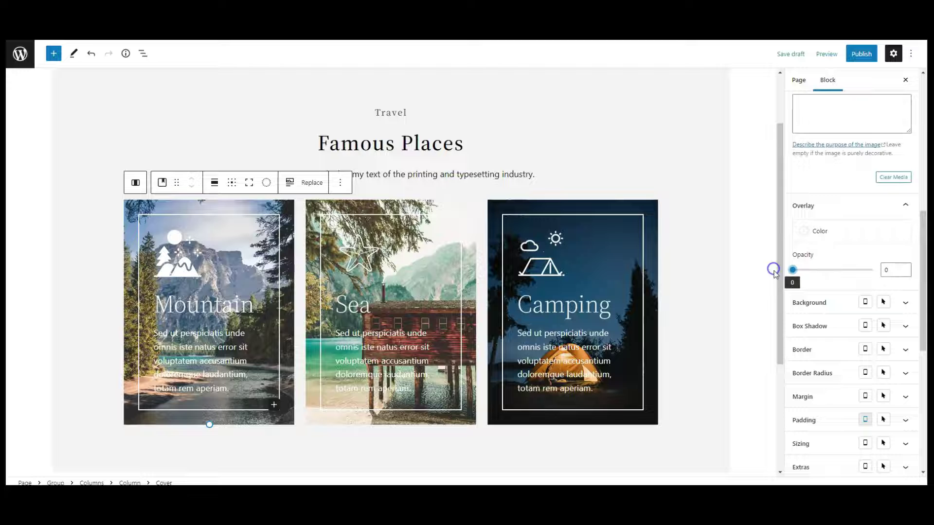
{"action": "left_click", "coordinate": [866, 56]}
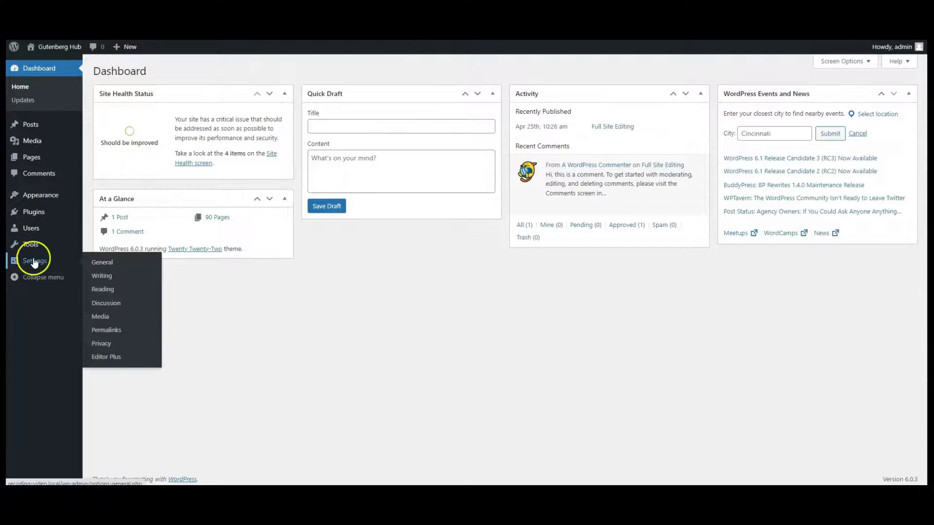
{"action": "mouse_move", "coordinate": [35, 261]}
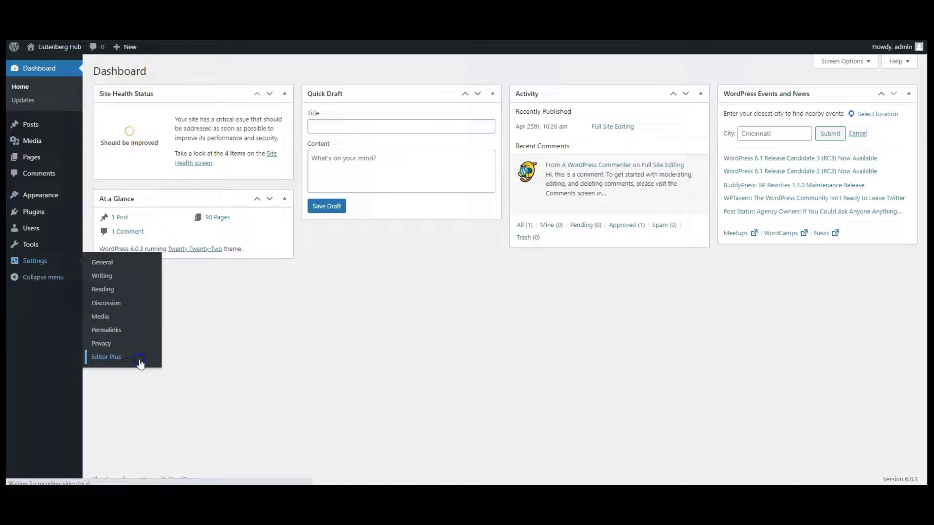
Paste the image-effect hover CSS into Editor Plus Advanced Global CSS and save it
{"action": "left_click", "coordinate": [540, 177]}
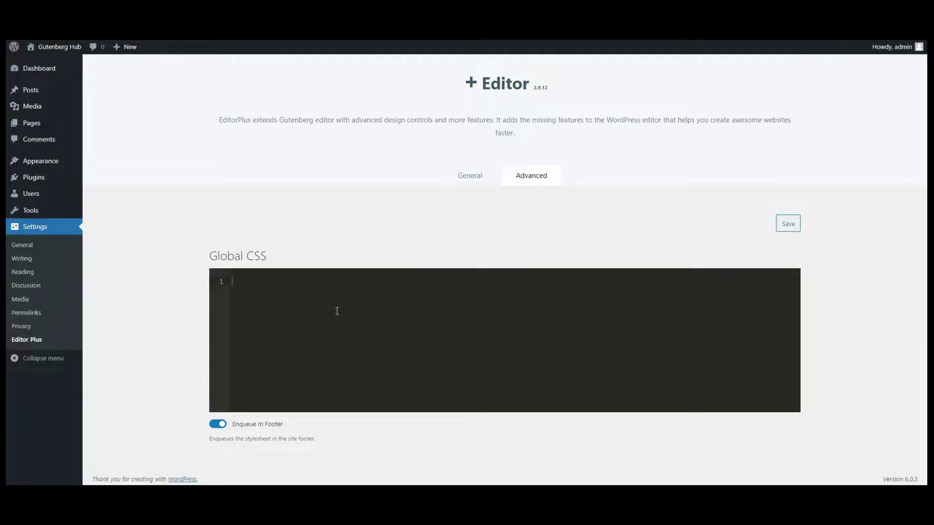
{"action": "key", "text": "ctrl+v"}
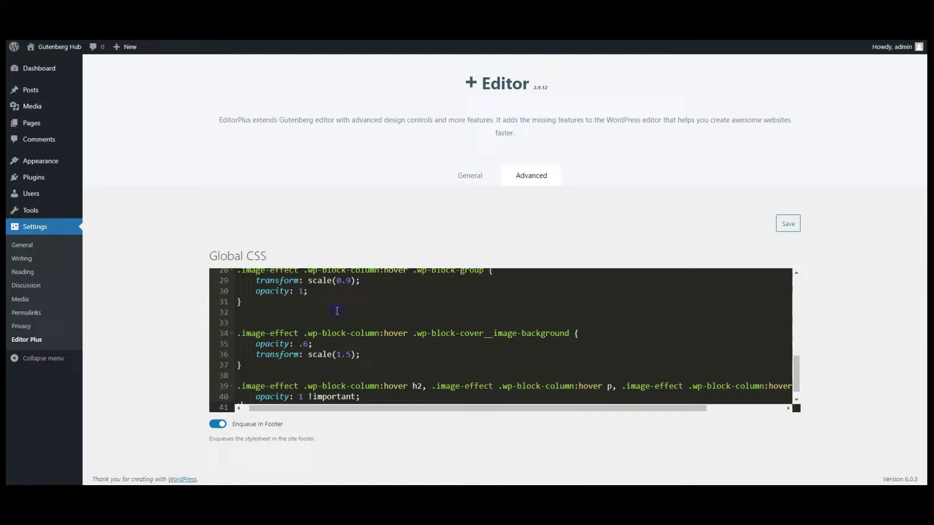
{"action": "scroll", "coordinate": [336, 310], "scroll_direction": "up", "scroll_amount": 1}
{"action": "scroll", "coordinate": [368, 323], "scroll_direction": "up", "scroll_amount": 4}
{"action": "scroll", "coordinate": [374, 323], "scroll_direction": "up", "scroll_amount": 2}
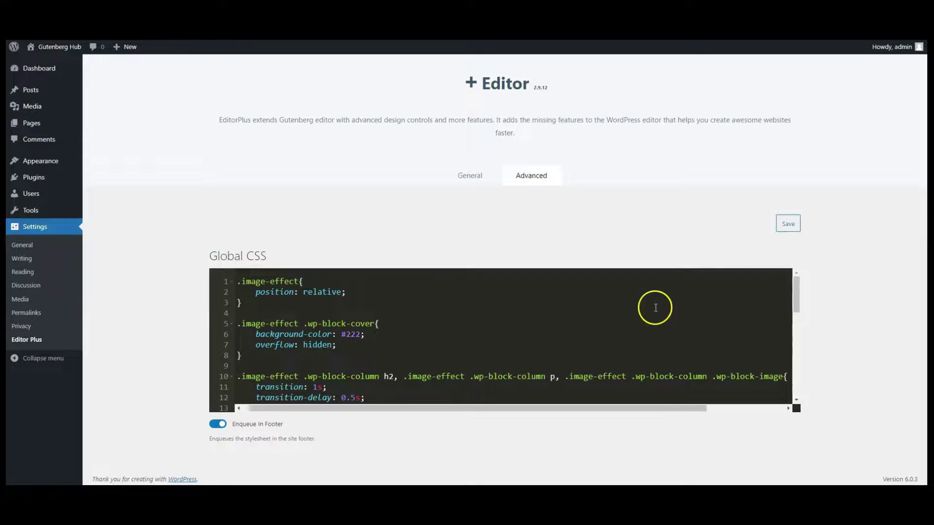
{"action": "left_click", "coordinate": [789, 226]}
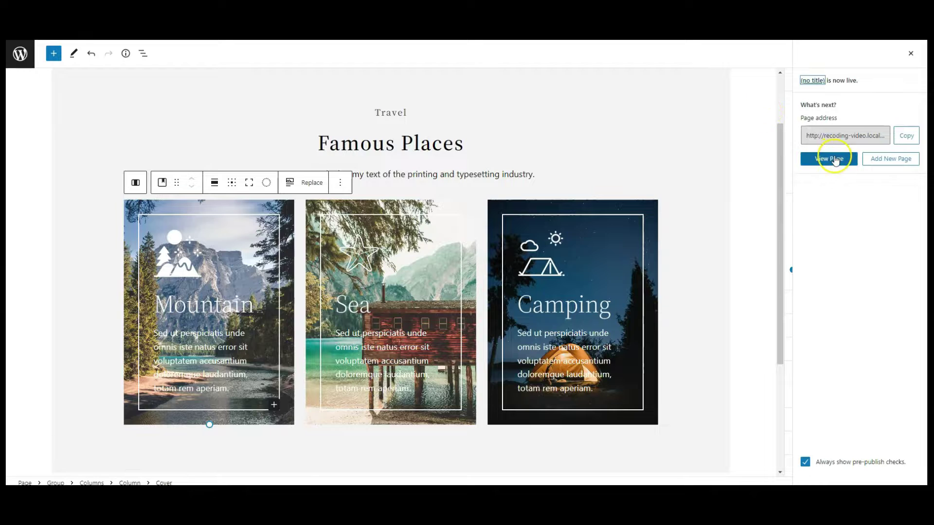
View the published Travel page with its Famous Places heading on the live site
{"action": "left_click", "coordinate": [836, 161]}
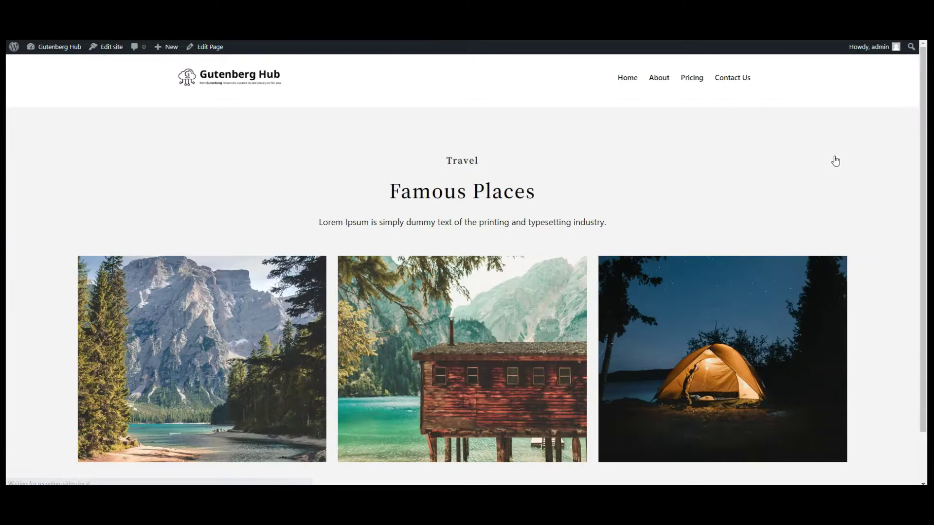
{"action": "left_click_drag", "start_coordinate": [923, 162], "coordinate": [927, 191]}
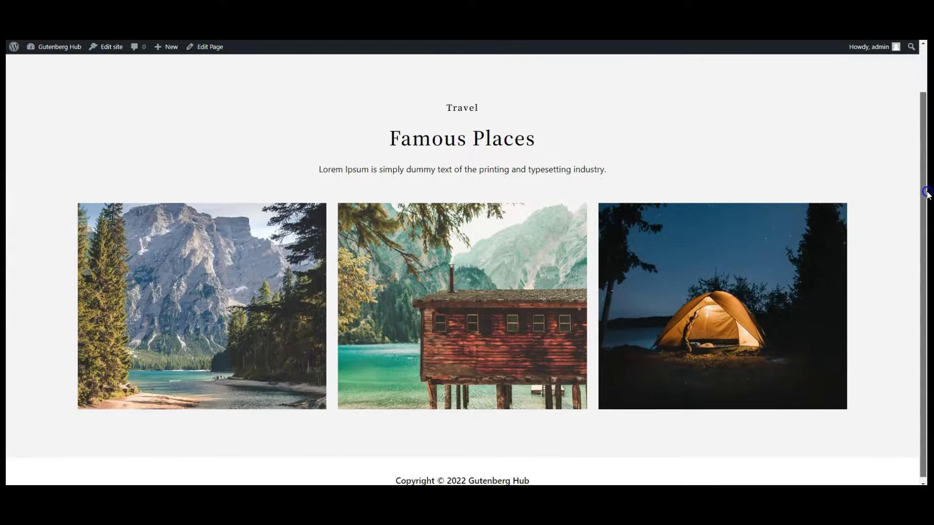